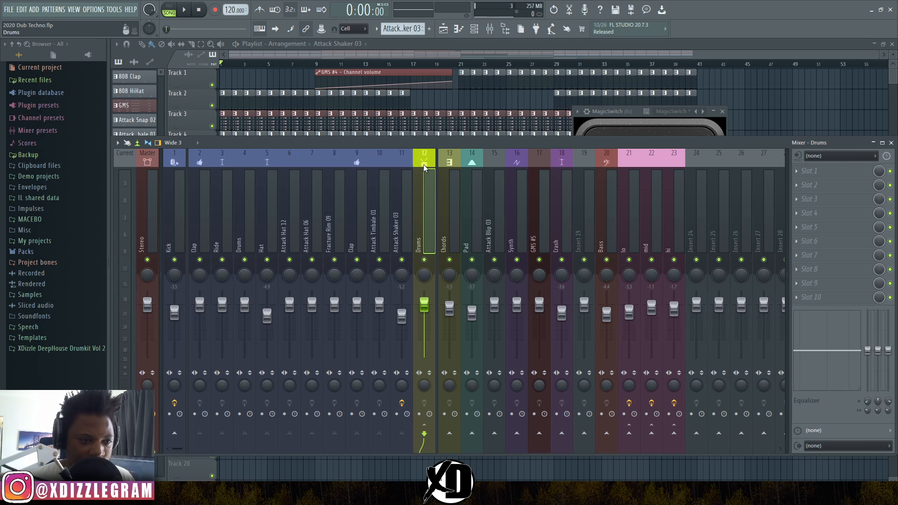
Step: Load Frequency Splitter into effect slot 3 of the Drums mixer track and briefly play the song through it
left_click_drag(426, 142, 444, 109)
left_click(820, 163)
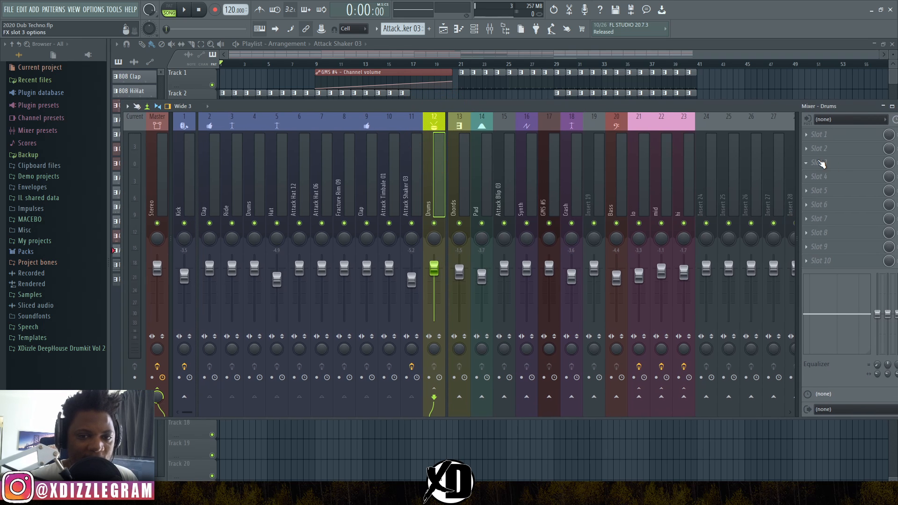
left_click(749, 24)
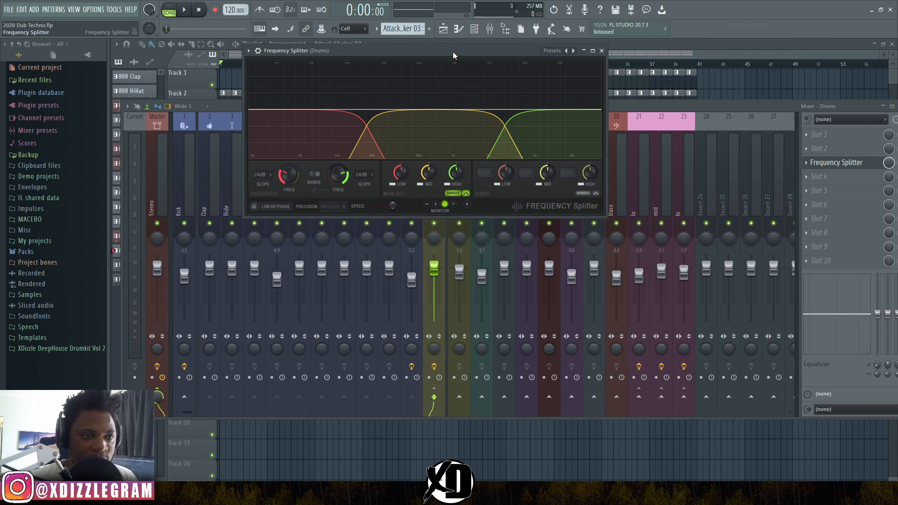
left_click_drag(453, 52, 601, 180)
key("space")
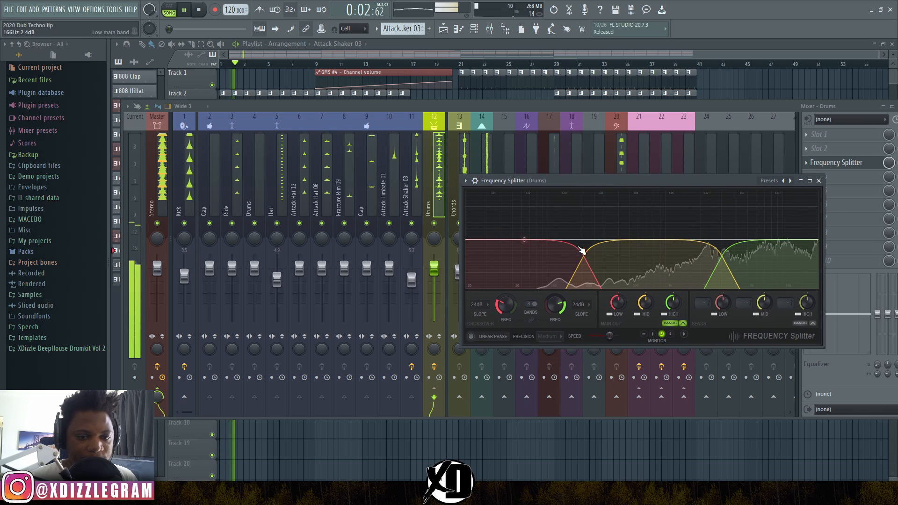
key("space")
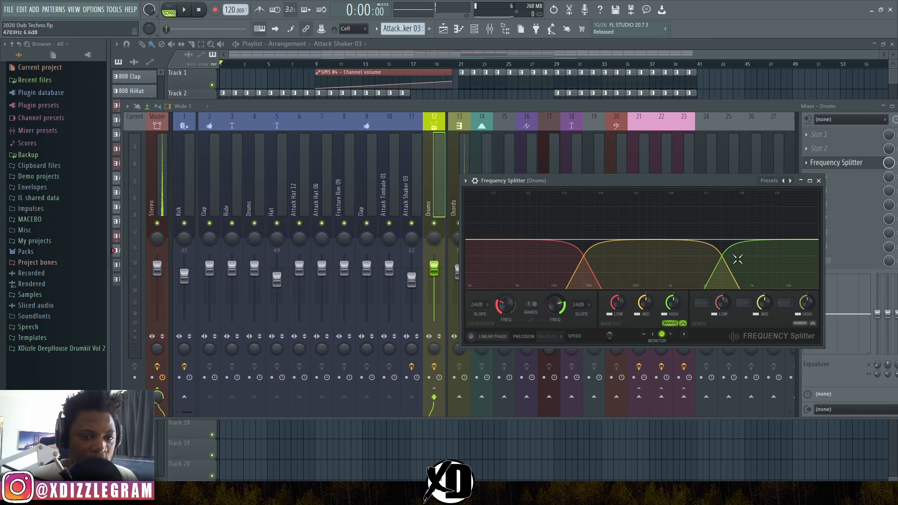
Step: Enlarge the Frequency Splitter window and reposition it over the mixer
left_click_drag(650, 182, 629, 100)
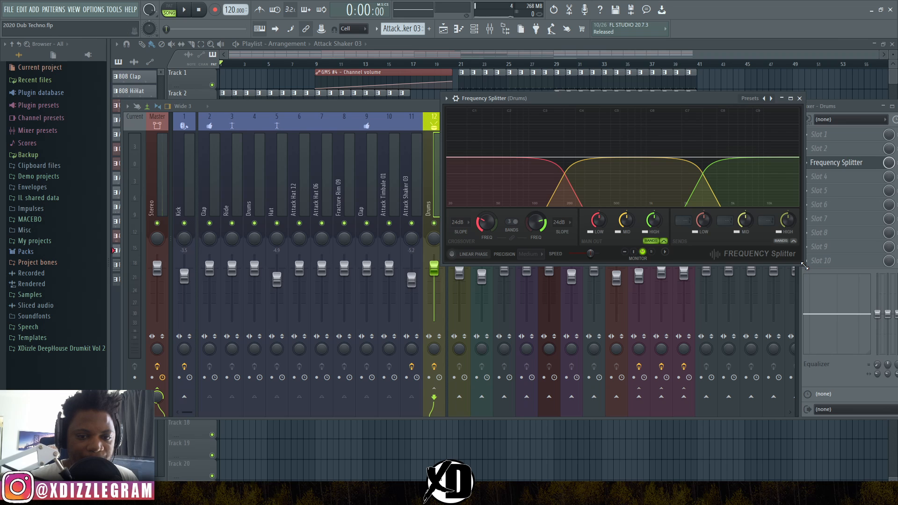
left_click_drag(802, 264, 856, 336)
left_click_drag(667, 99, 617, 75)
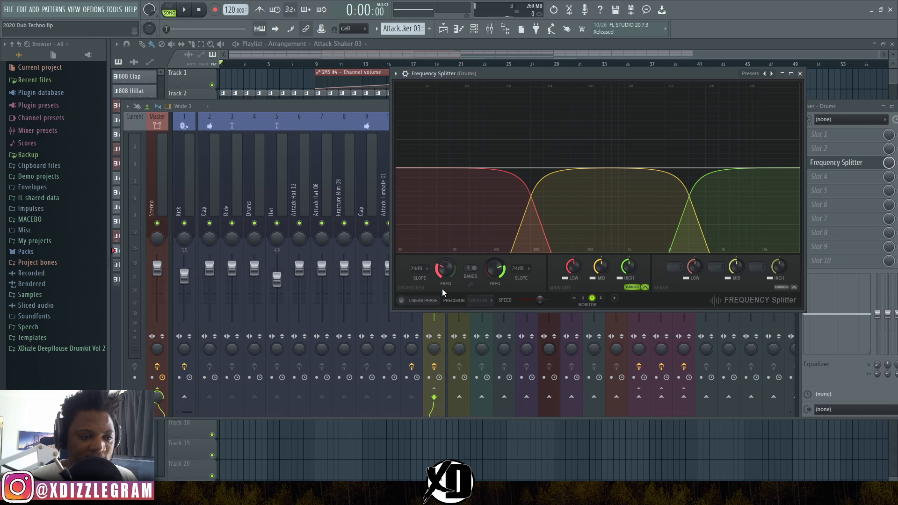
Step: Lower the low/mid and mid/high crossover frequencies and set both crossover slopes to 96 dB
left_click_drag(438, 277, 438, 299)
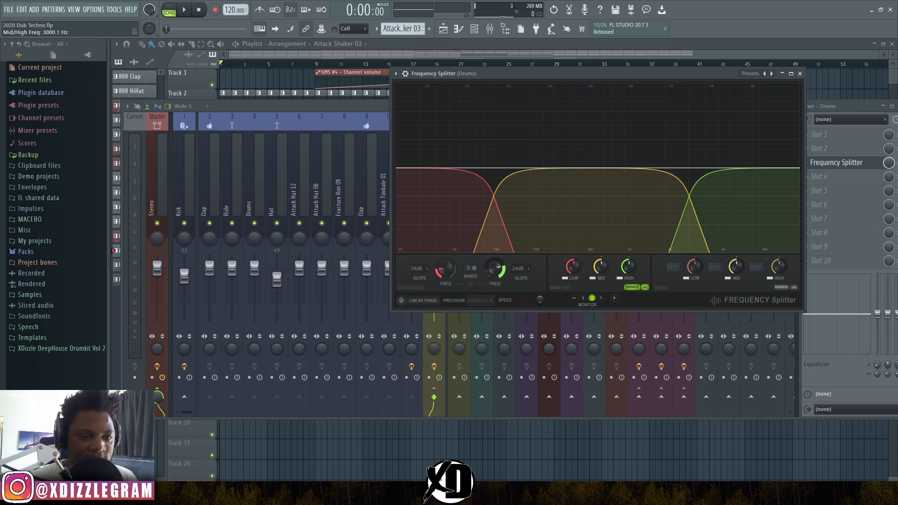
left_click_drag(495, 269, 494, 276)
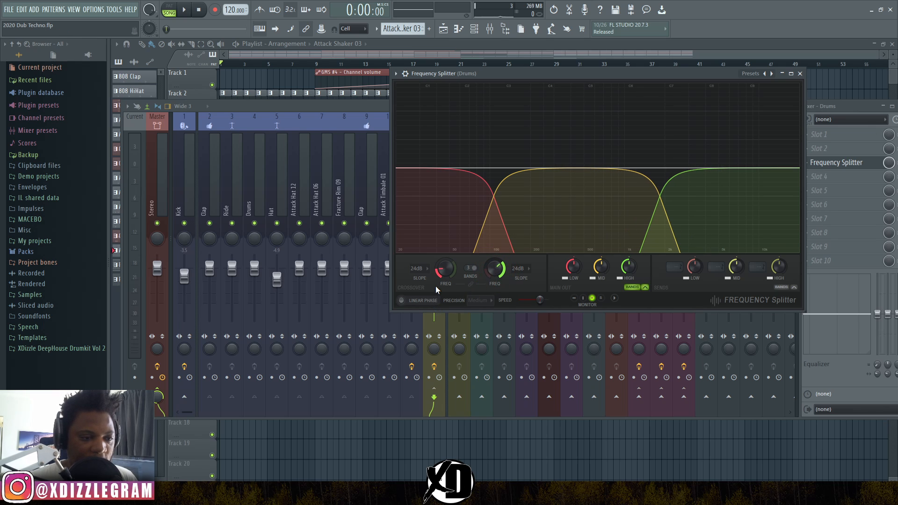
left_click(417, 268)
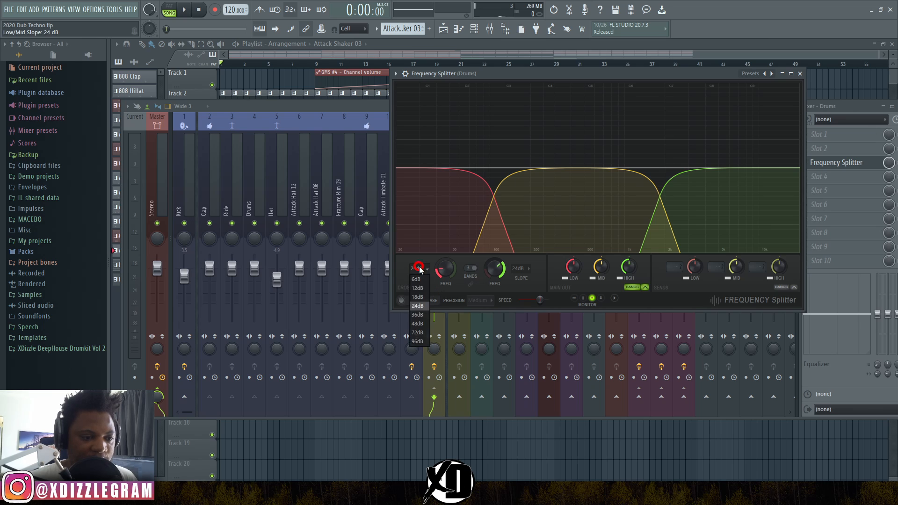
left_click(421, 341)
left_click(519, 268)
left_click(519, 341)
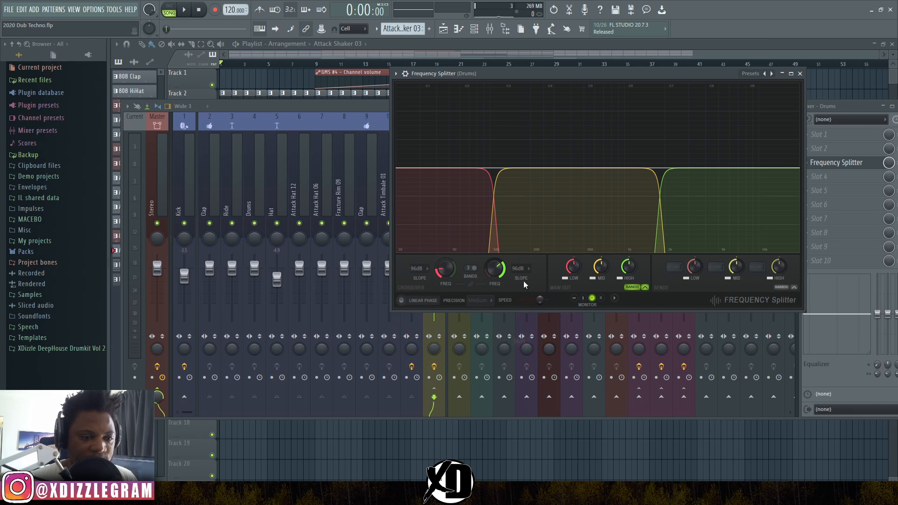
Step: Try linear phase mode and a two-band split with a raised crossover frequency, then restore three bands
left_click(420, 302)
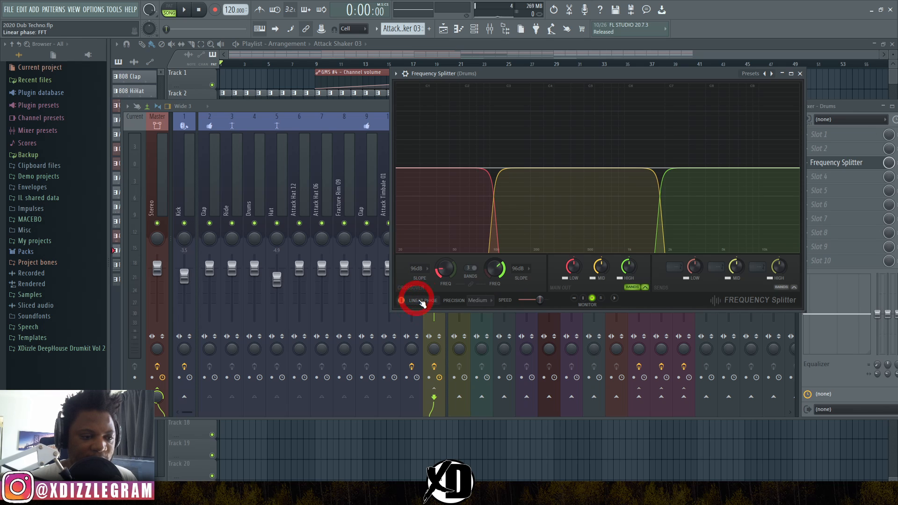
left_click(420, 302)
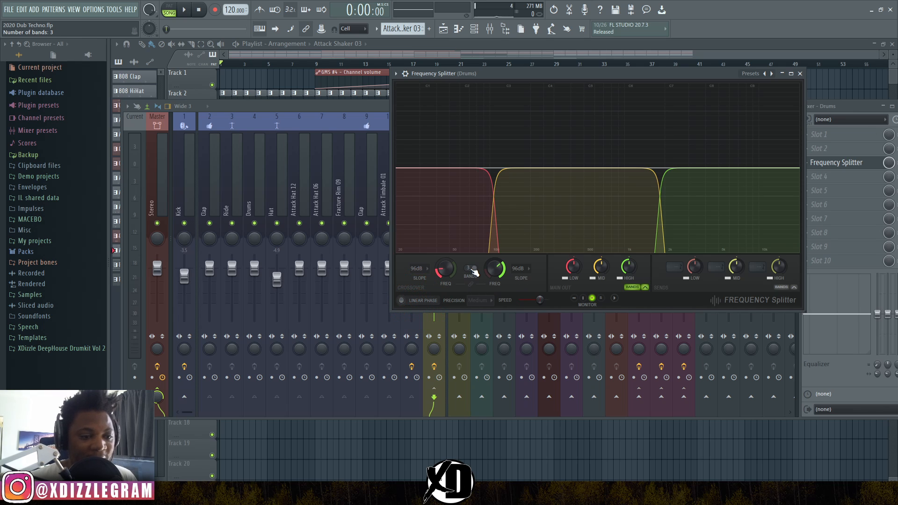
scroll(474, 272, "down", 1)
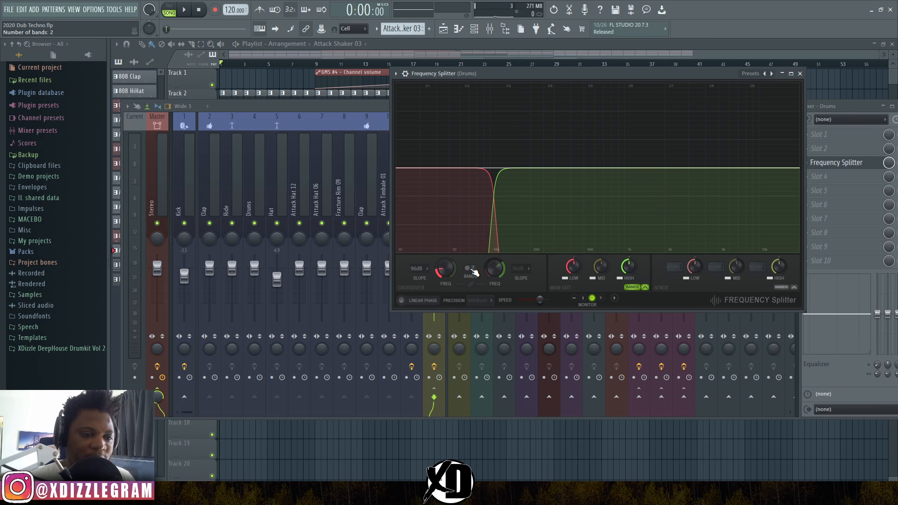
mouse_move(445, 269)
left_mouse_down()
mouse_move(444, 247)
mouse_move(445, 274)
mouse_move(445, 257)
left_mouse_up()
left_click(472, 269)
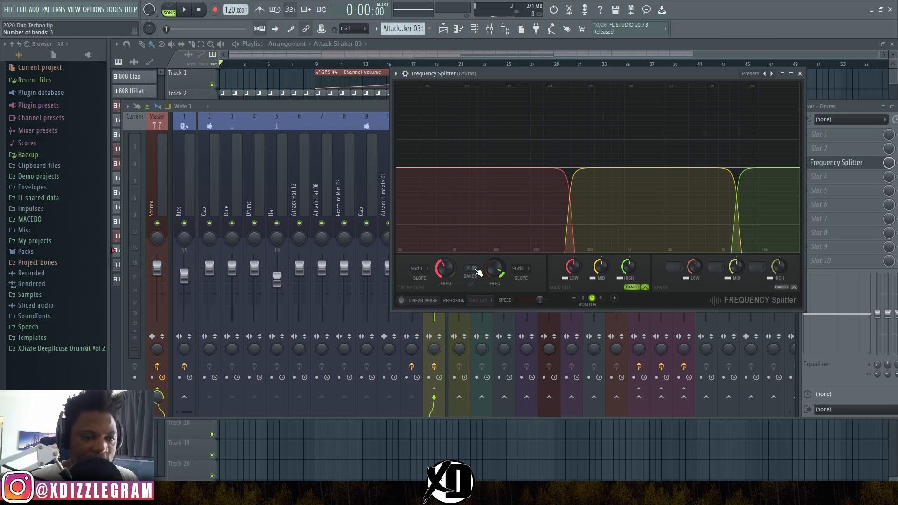
Step: Lower both crossover frequencies of the three-band split and close the Frequency Splitter window
left_click_drag(451, 270, 495, 286)
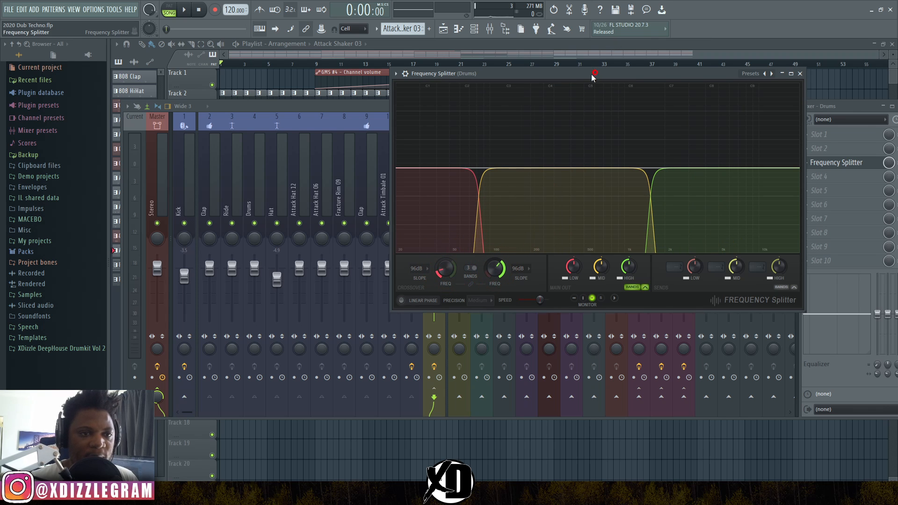
left_click_drag(594, 74, 544, 49)
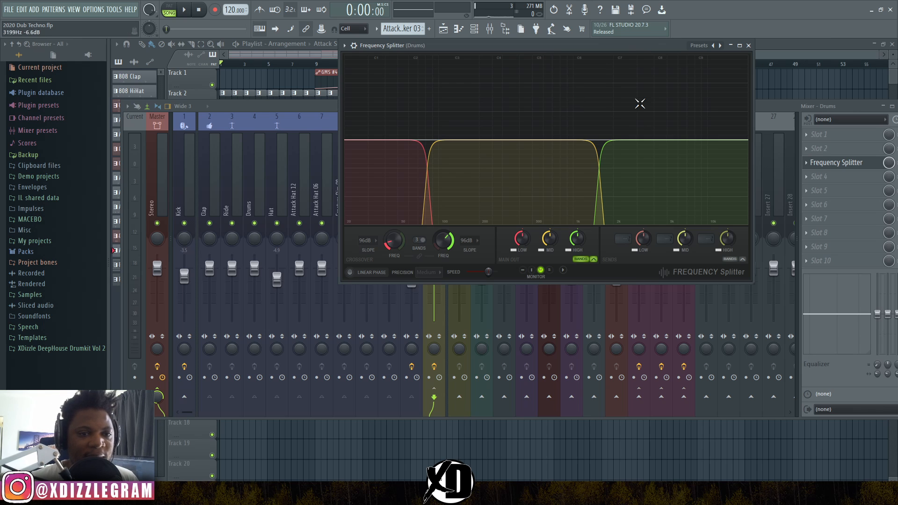
left_click_drag(636, 47, 512, 63)
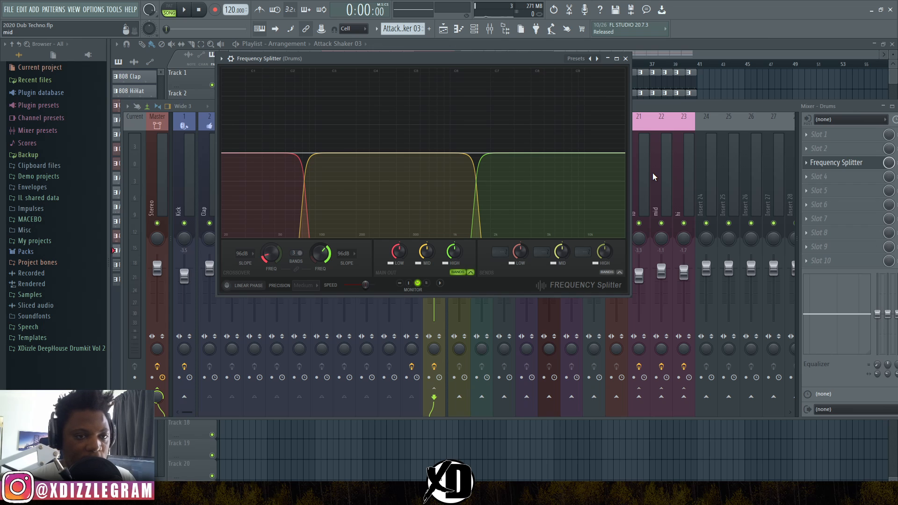
left_click_drag(533, 60, 496, 56)
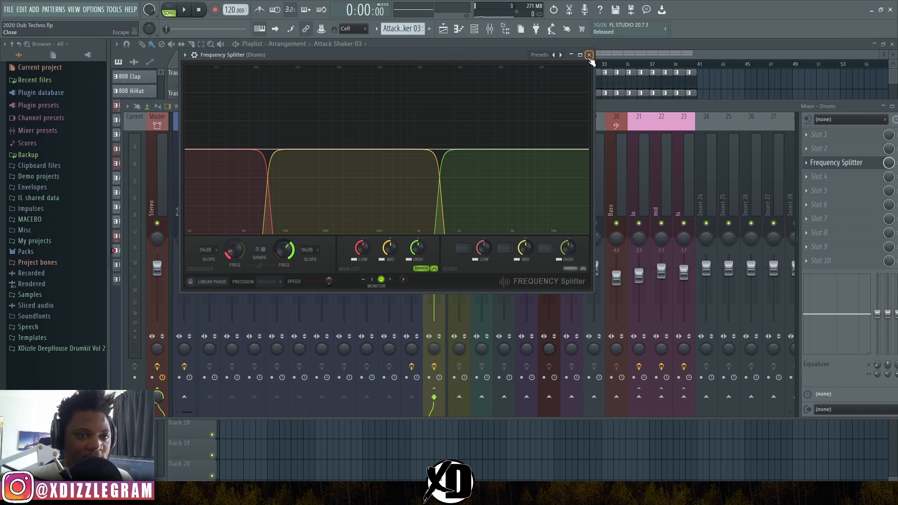
left_click_drag(482, 55, 532, 66)
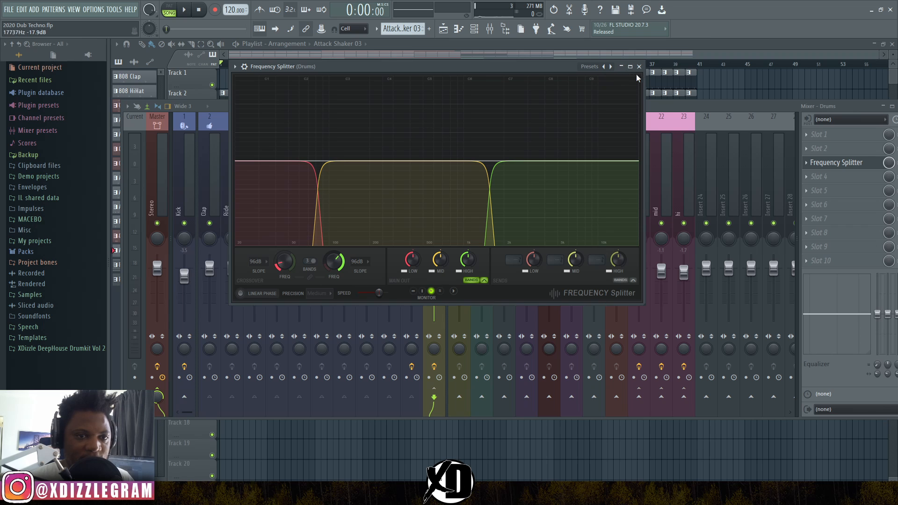
left_click(639, 66)
Step: Remove the Drums track's routing to the master and sidechain it to the lo, mid and hi mixer tracks
left_click(433, 167)
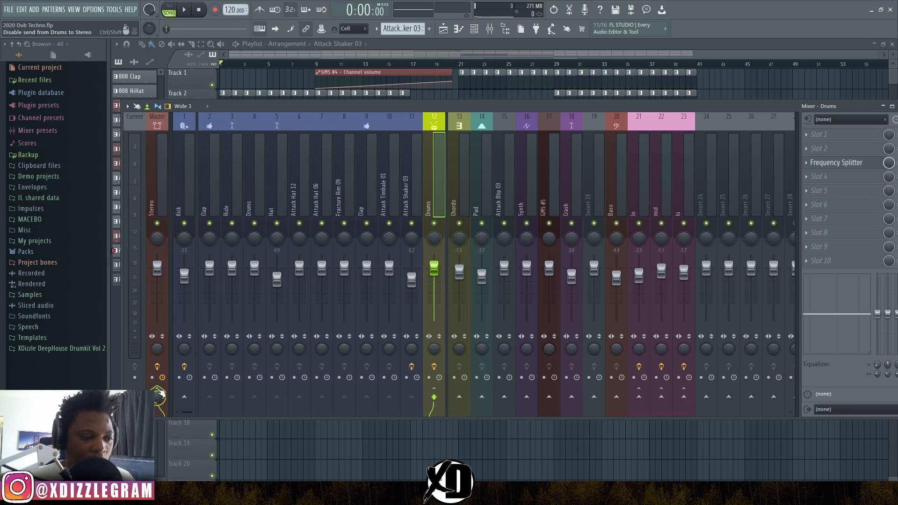
left_click(159, 393)
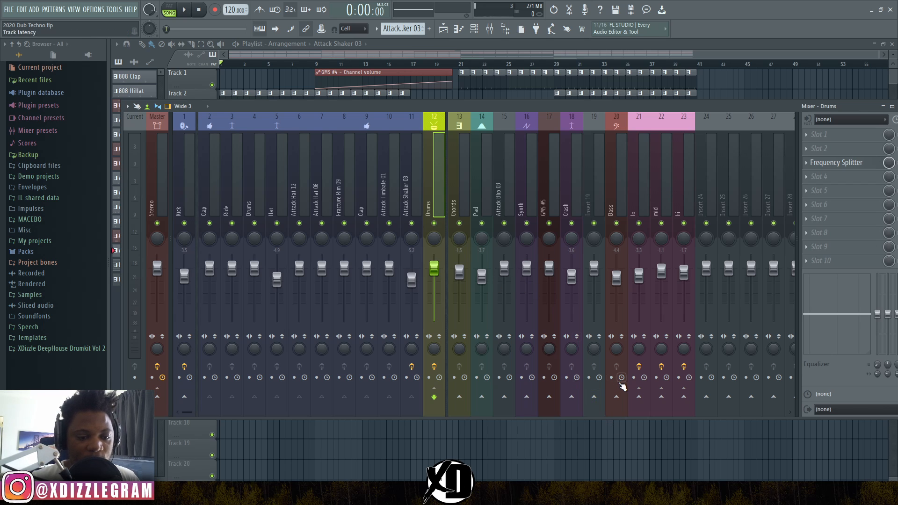
right_click(640, 397)
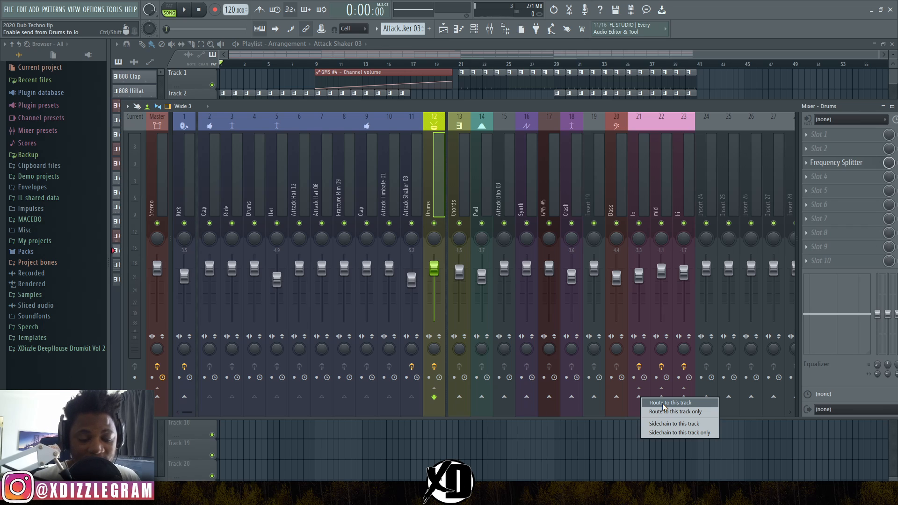
left_click(683, 424)
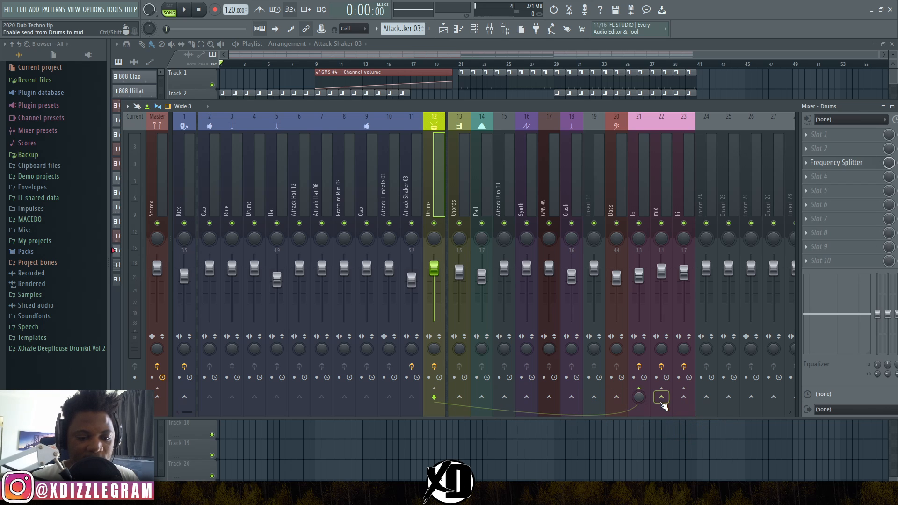
right_click(661, 396)
left_click(699, 425)
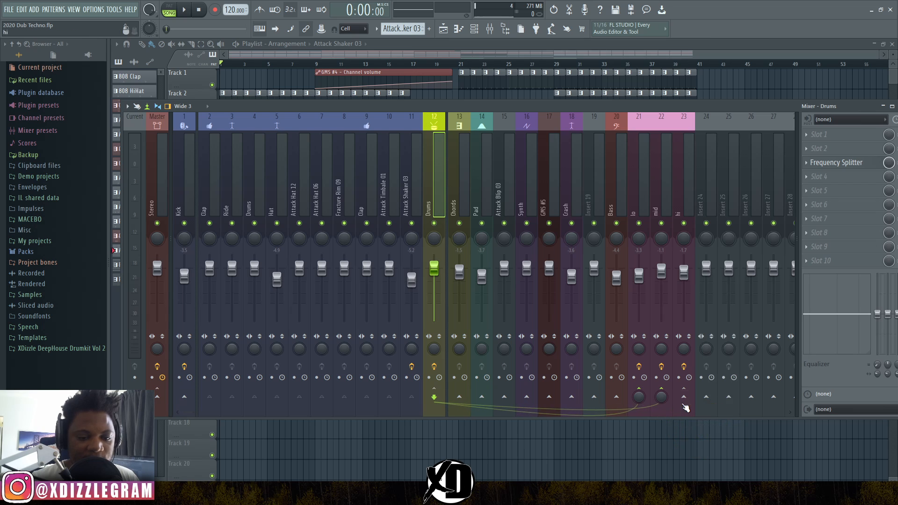
right_click(684, 395)
left_click(718, 423)
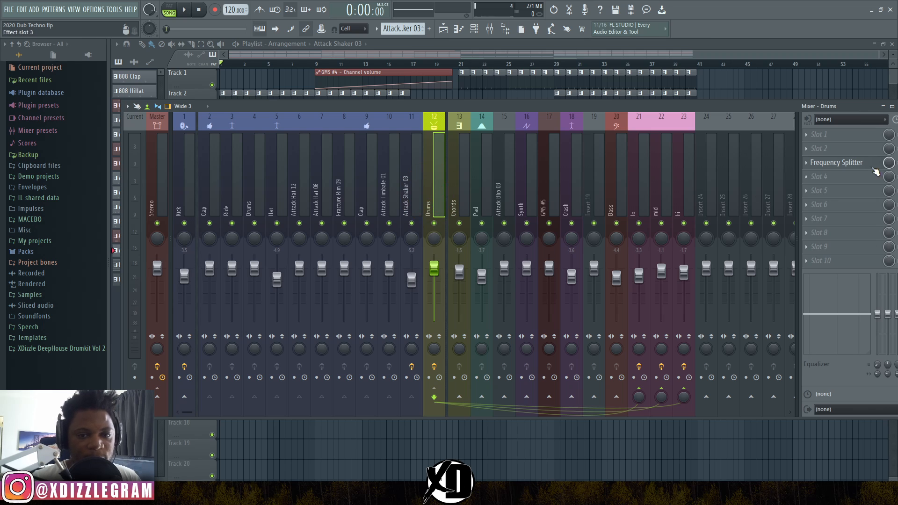
Step: In the Drums track's Frequency Splitter, send the low, mid and high bands to the lo, mid and hi tracks respectively
left_click(859, 163)
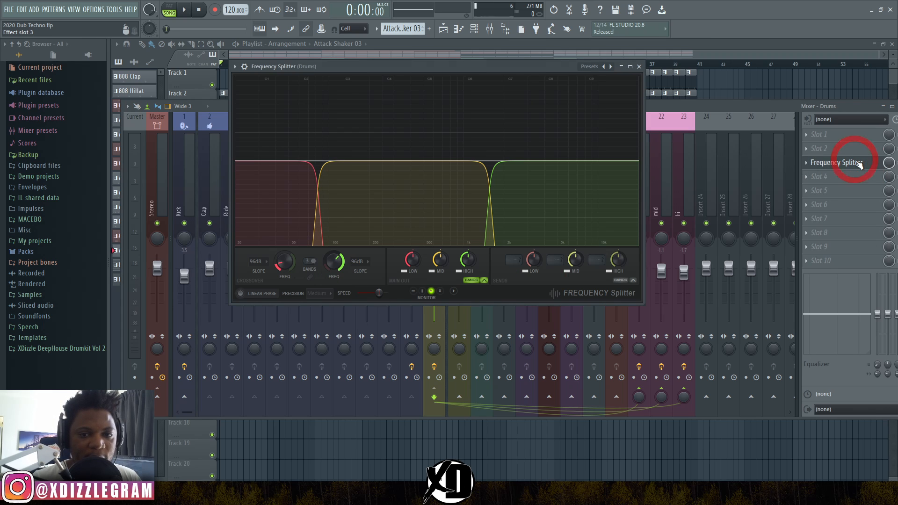
left_click(514, 260)
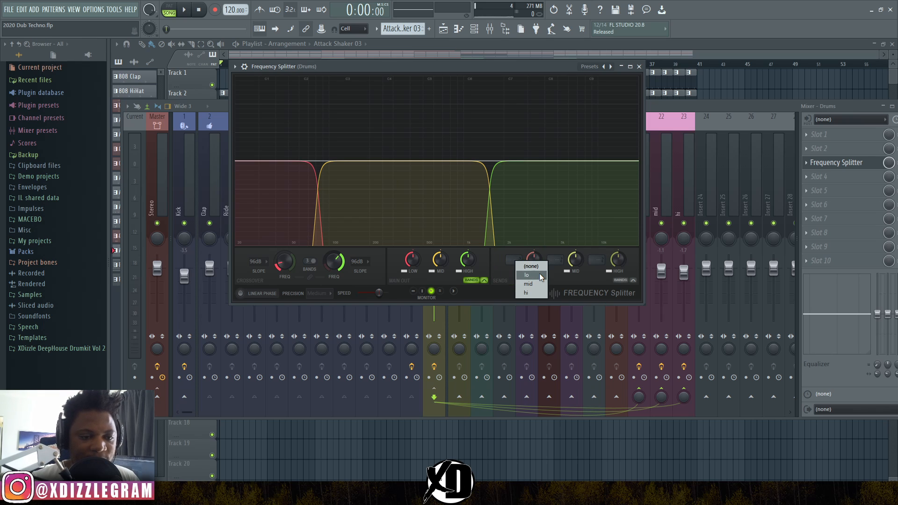
left_click(526, 275)
left_click(556, 260)
left_click(584, 286)
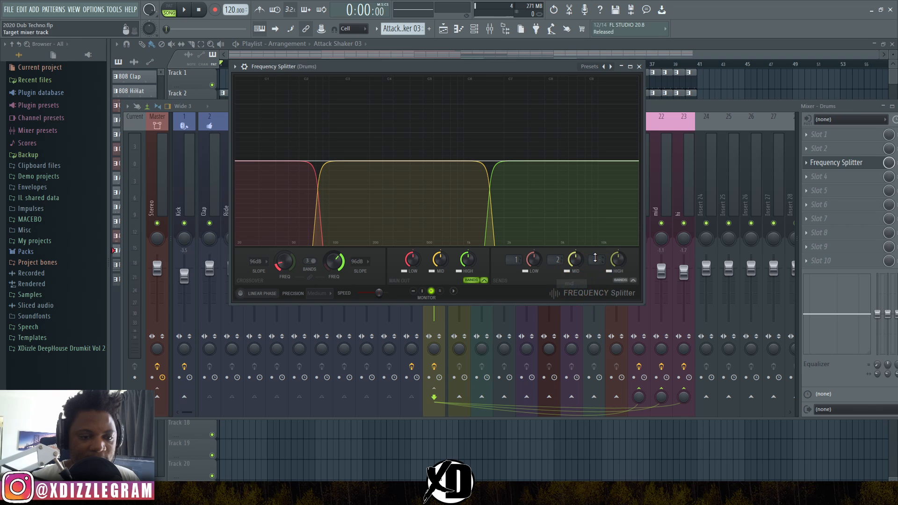
left_click(597, 260)
left_click(605, 291)
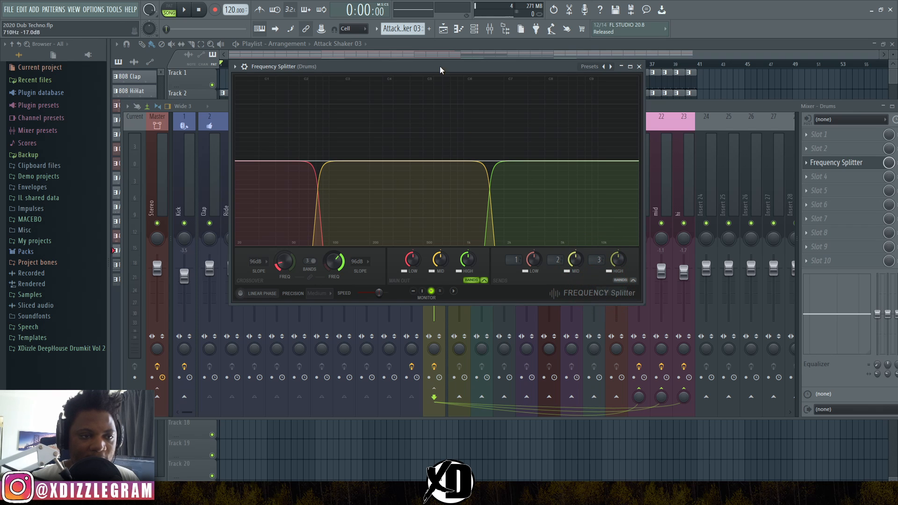
Step: Uncover the mixer meters and play the song briefly to check the signal reaching the band tracks
left_click_drag(483, 67, 471, 89)
key("space")
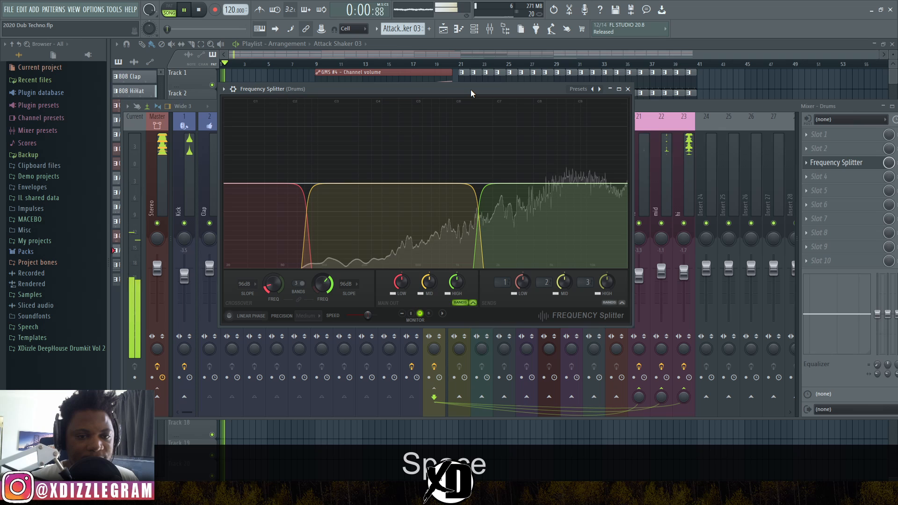
key("space")
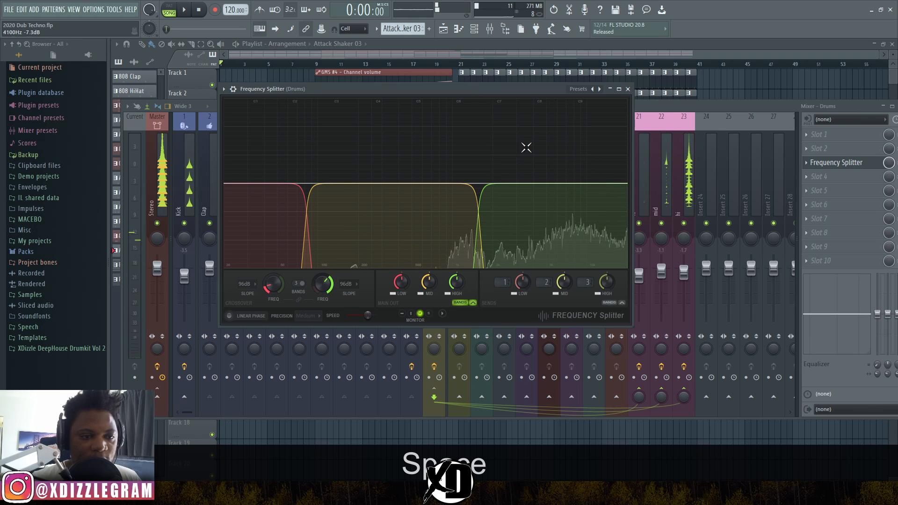
Step: Delete the Fruity Fast Dist and Fruity Reeverb 2 plugins from the hi mixer track
left_click(663, 106)
left_click(691, 174)
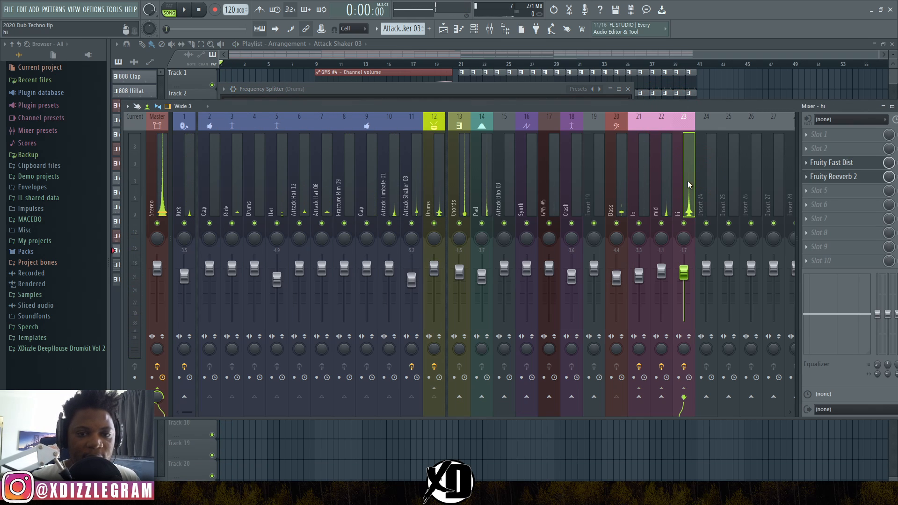
left_click(808, 164)
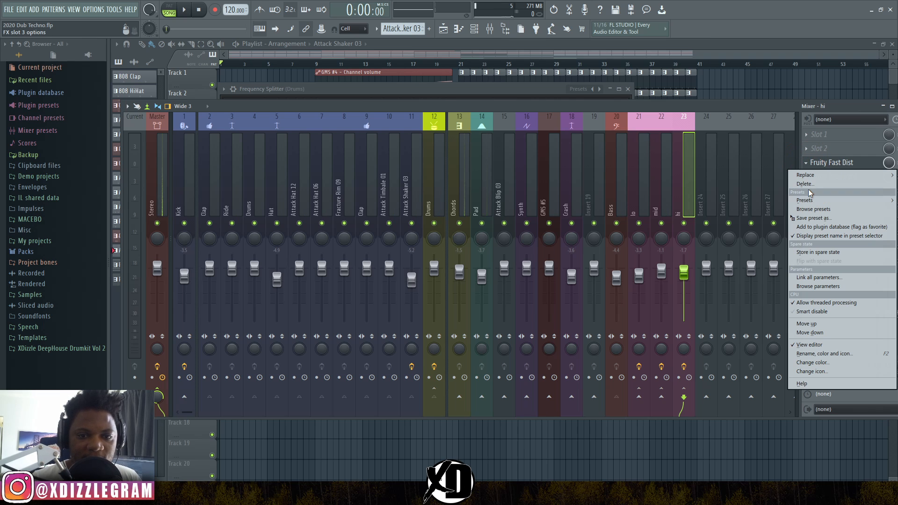
left_click(809, 184)
left_click(494, 278)
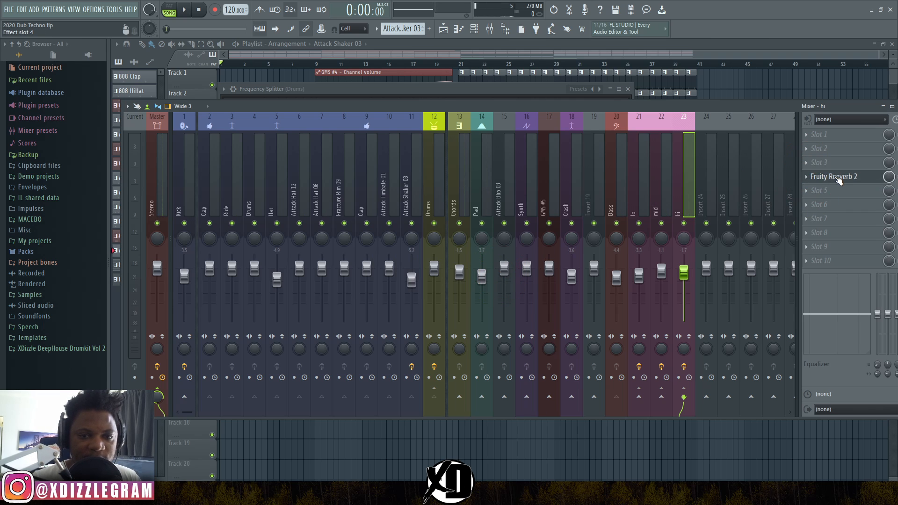
left_click(806, 176)
left_click(809, 200)
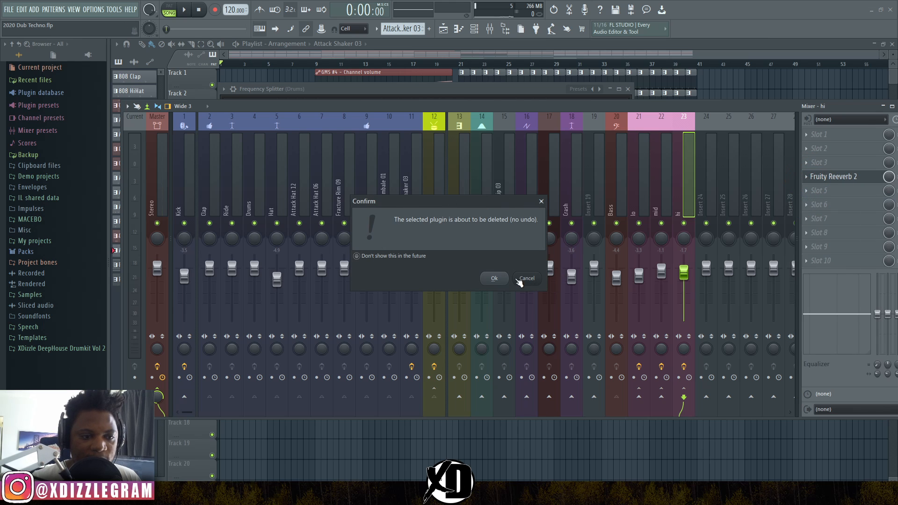
left_click(494, 278)
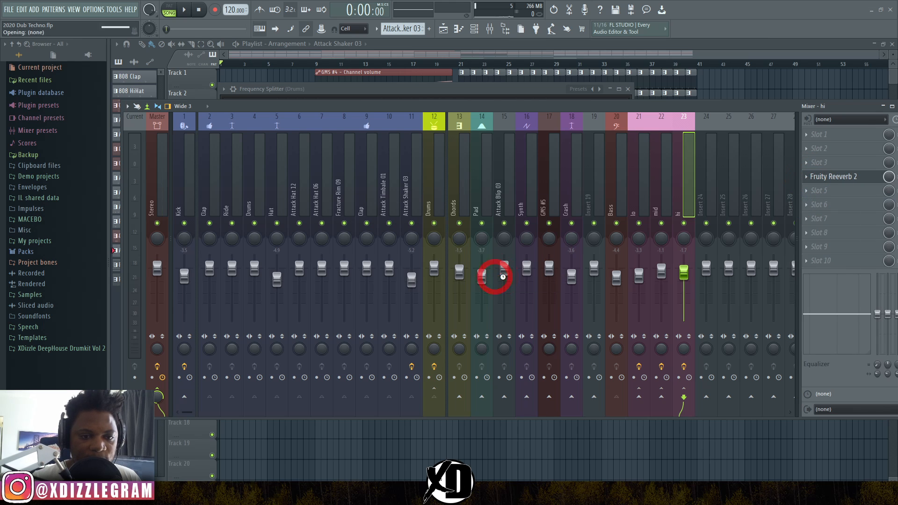
Step: Delete the Fruity Phaser plugin from the mid mixer track
left_click(432, 205)
left_click(660, 202)
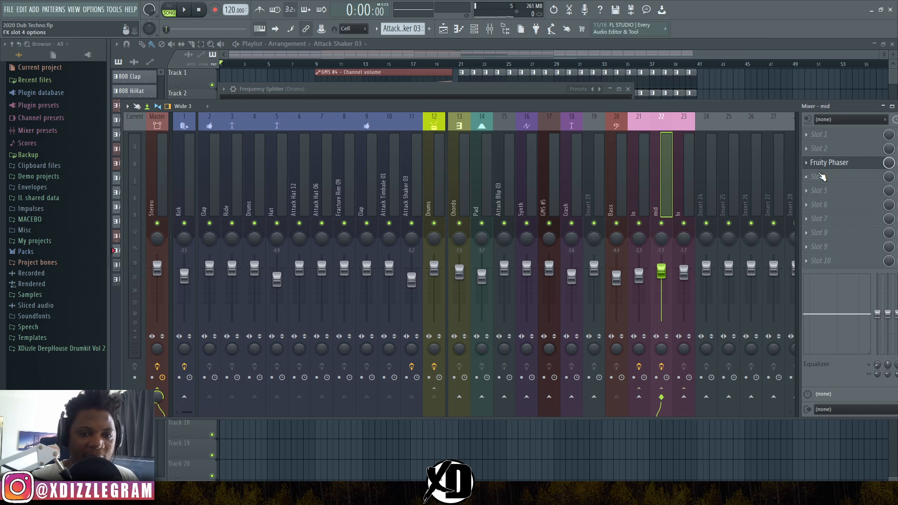
left_click(806, 163)
left_click(812, 185)
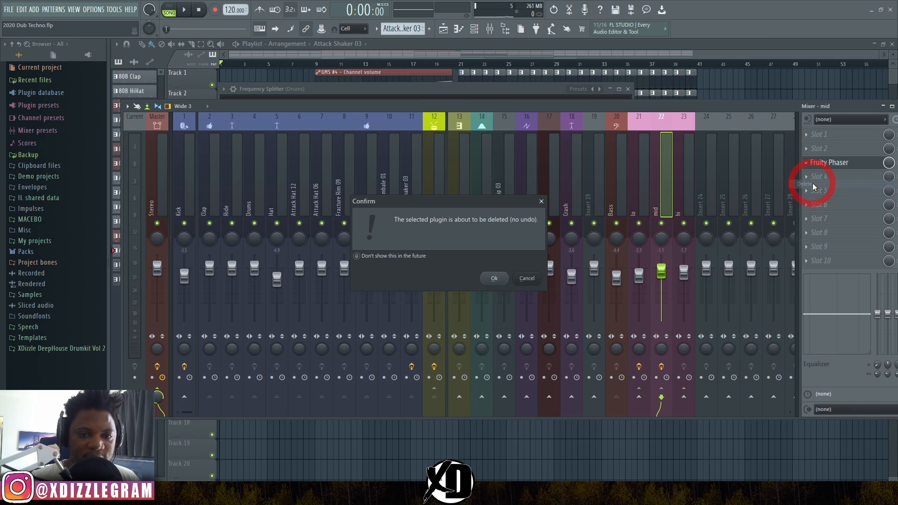
left_click(494, 278)
Step: Load Fruity Reeverb 2 into slot 4 of the hi mixer track and reposition its window
left_click(434, 199)
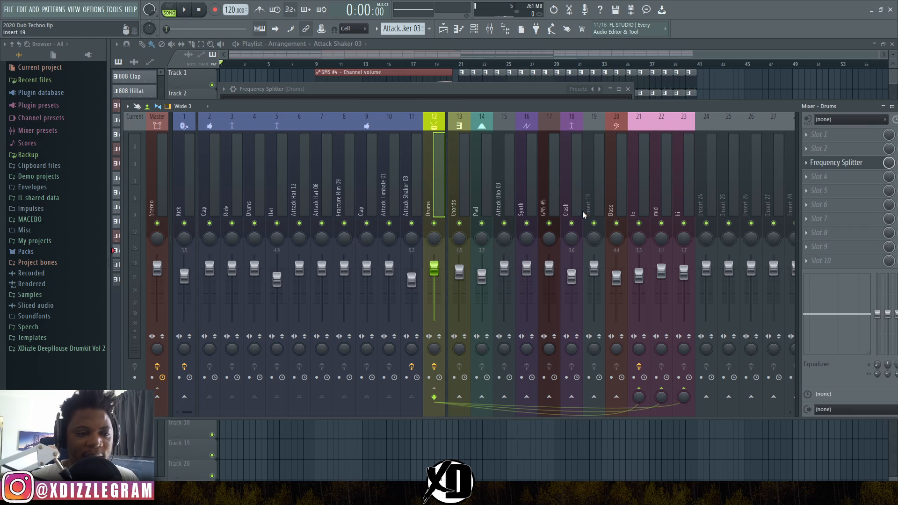
left_click(677, 196)
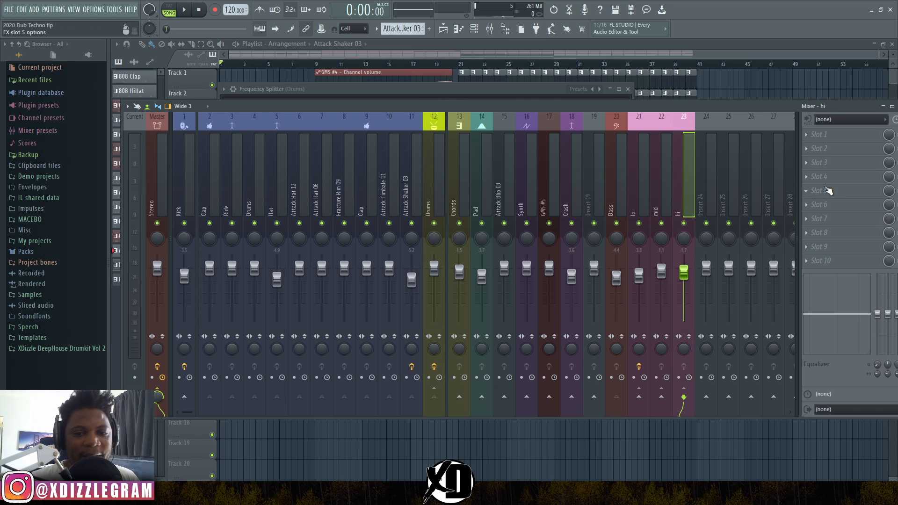
left_click(833, 183)
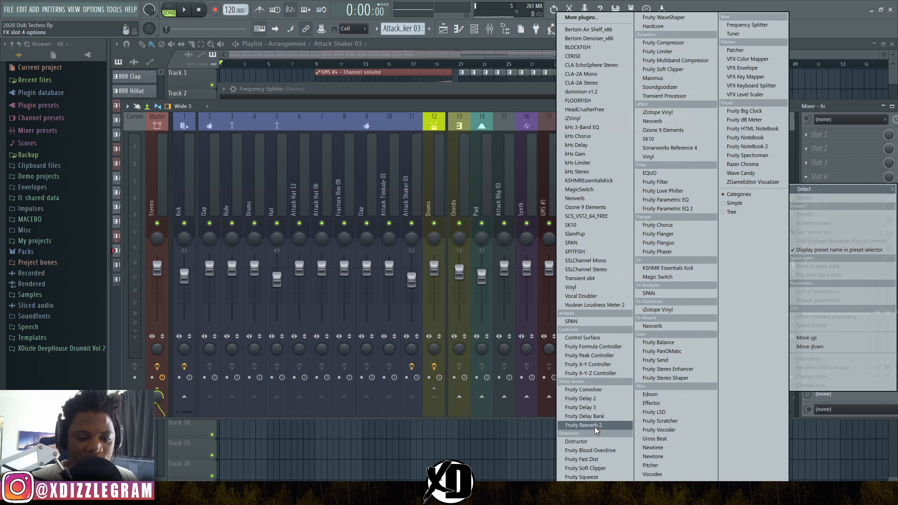
left_click(581, 426)
left_click_drag(434, 189, 442, 225)
Step: During playback, increase the room size and wet level of Fruity Reeverb 2, close its window and stop the song
key("space")
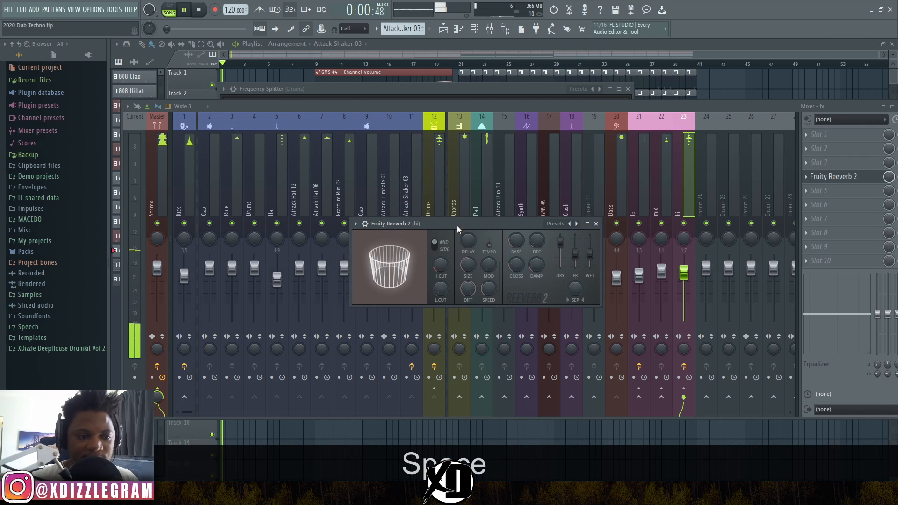
left_click_drag(467, 265, 468, 229)
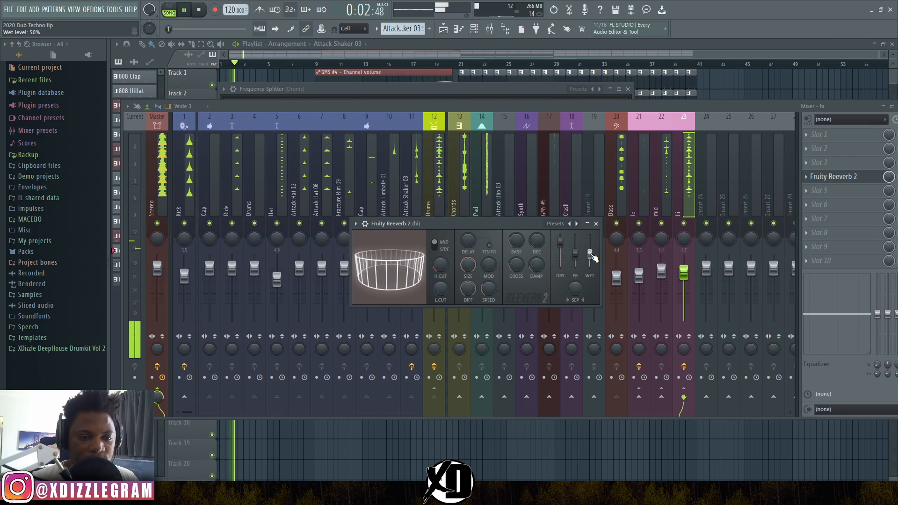
left_click_drag(590, 255, 593, 248)
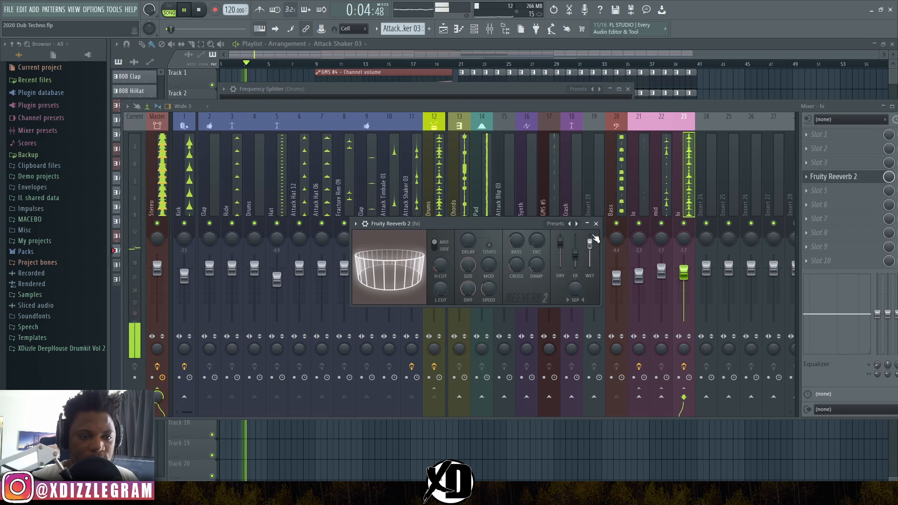
left_click(596, 224)
key("space")
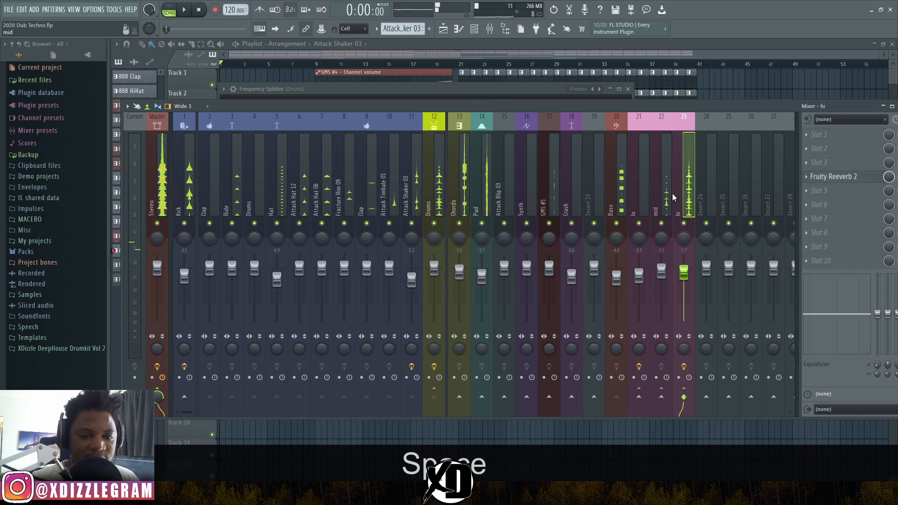
Step: Delete the MagicSwitch plugin from the lo mixer track
left_click(645, 191)
left_click(806, 162)
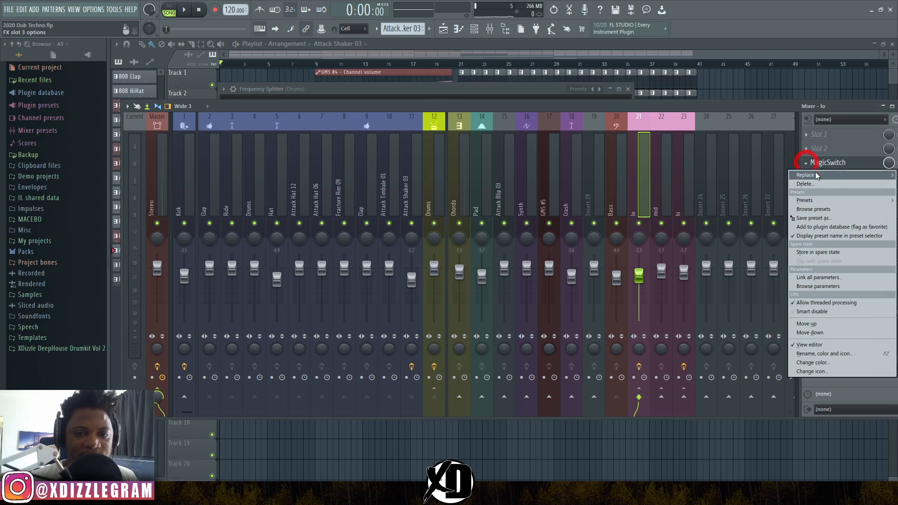
left_click(815, 184)
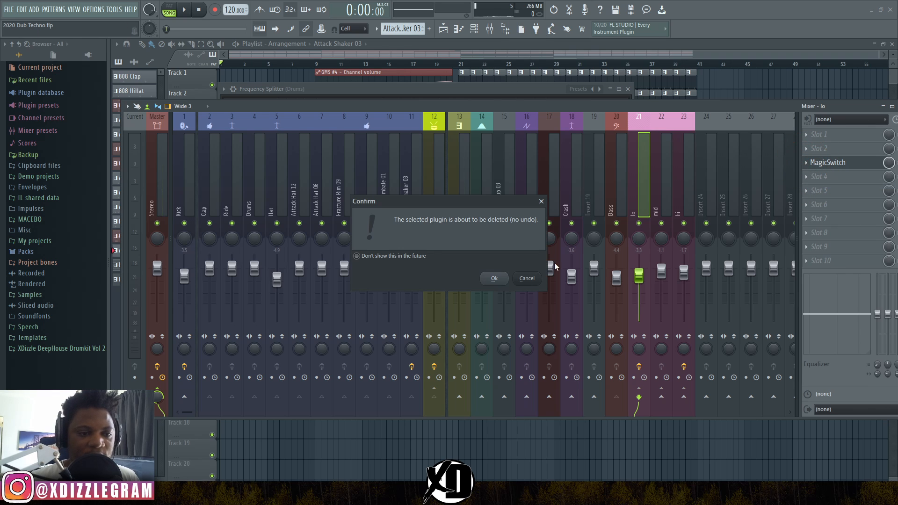
left_click(494, 278)
Step: Load Fruity Fast Dist into slot 3 of the lo track, audition it briefly and raise the track's volume to 92%
left_click(823, 163)
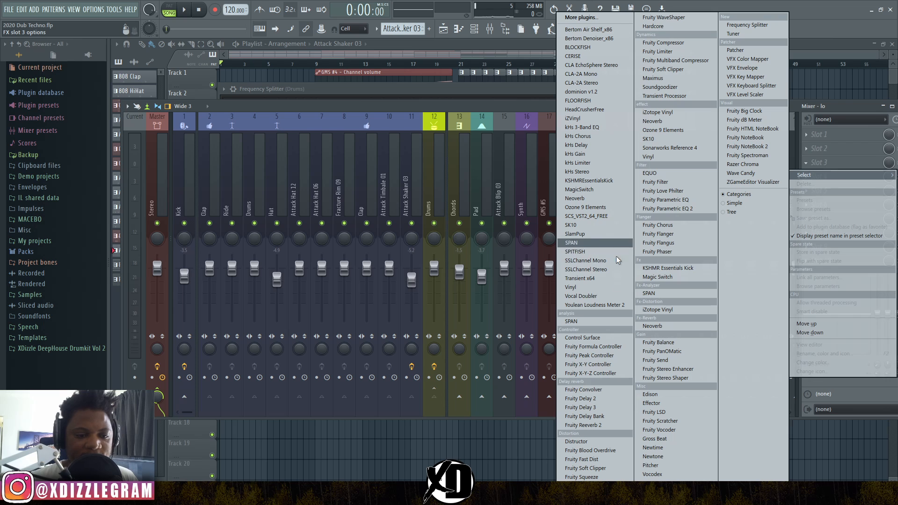
left_click(595, 459)
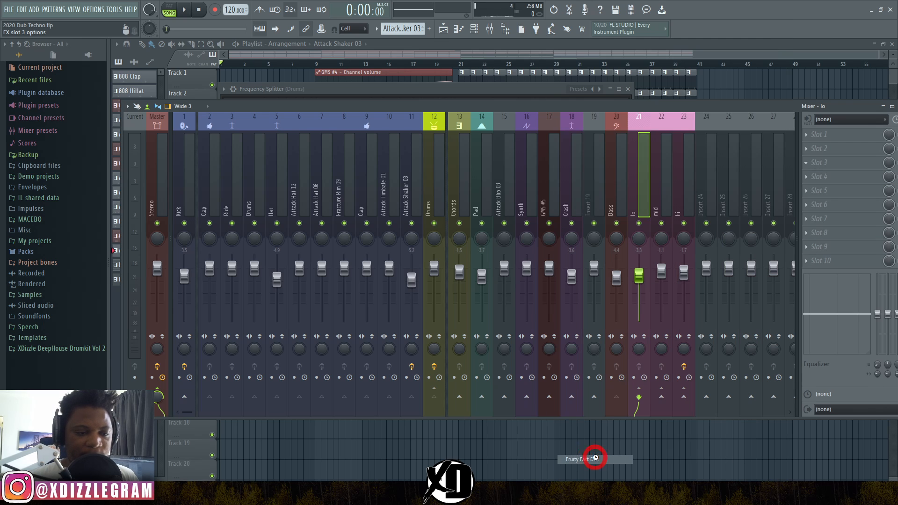
left_click_drag(661, 113, 405, 127)
key("space")
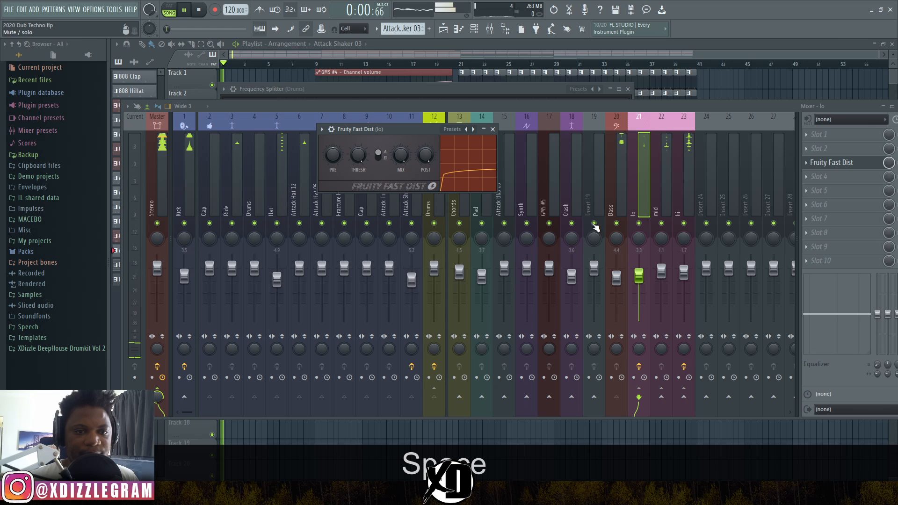
key("space")
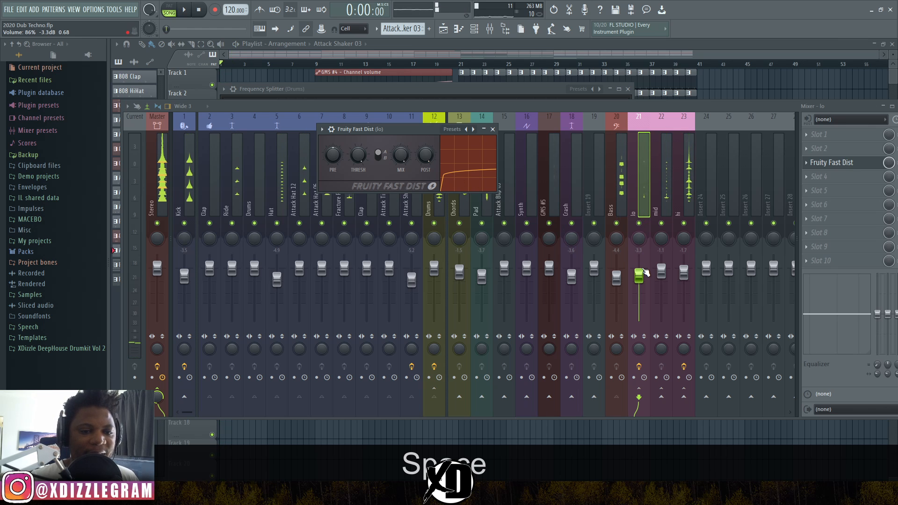
left_click_drag(645, 272, 646, 269)
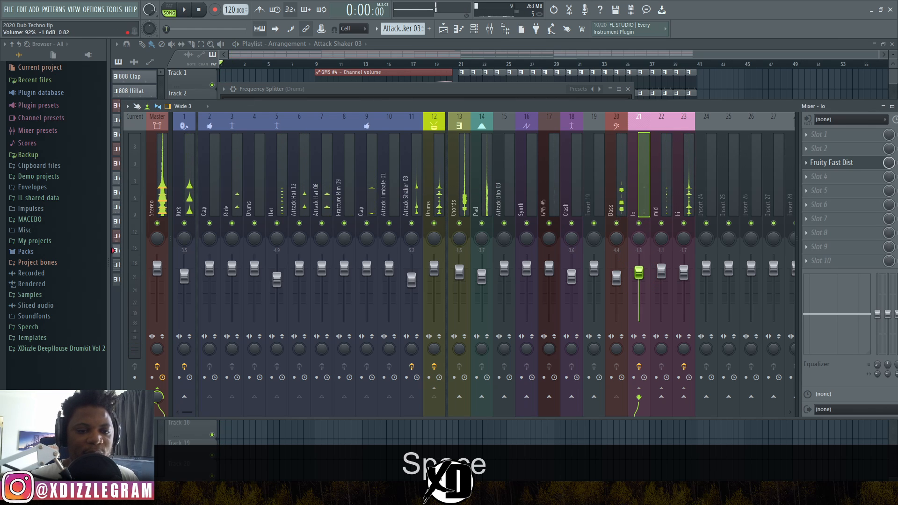
Step: Load MagicSwitch into slot 4 of the mid track, switch the effect on, and play the song briefly to audition it
left_click(659, 281)
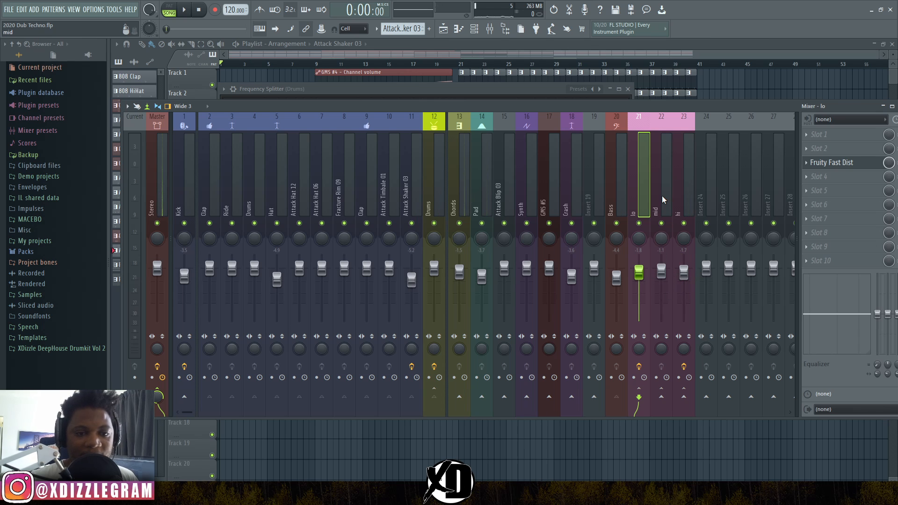
left_click(835, 178)
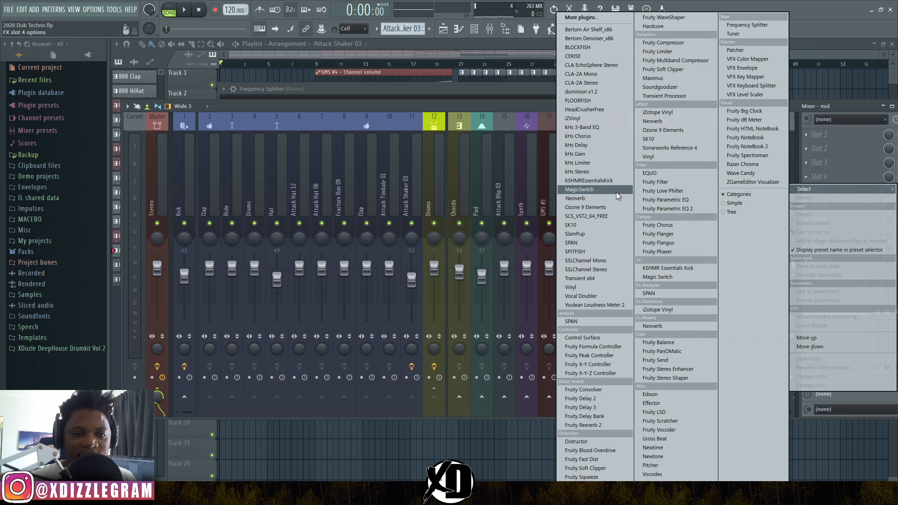
left_click(602, 193)
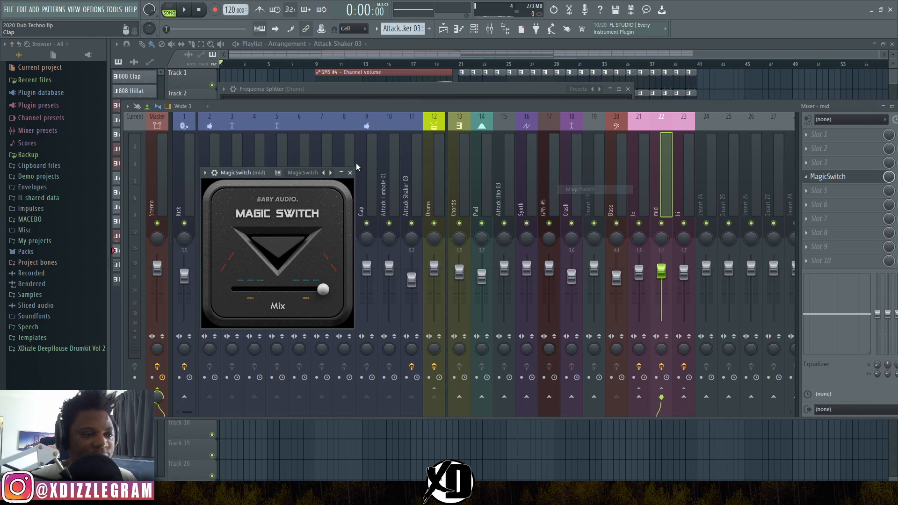
left_click(284, 248)
left_click_drag(244, 176, 274, 169)
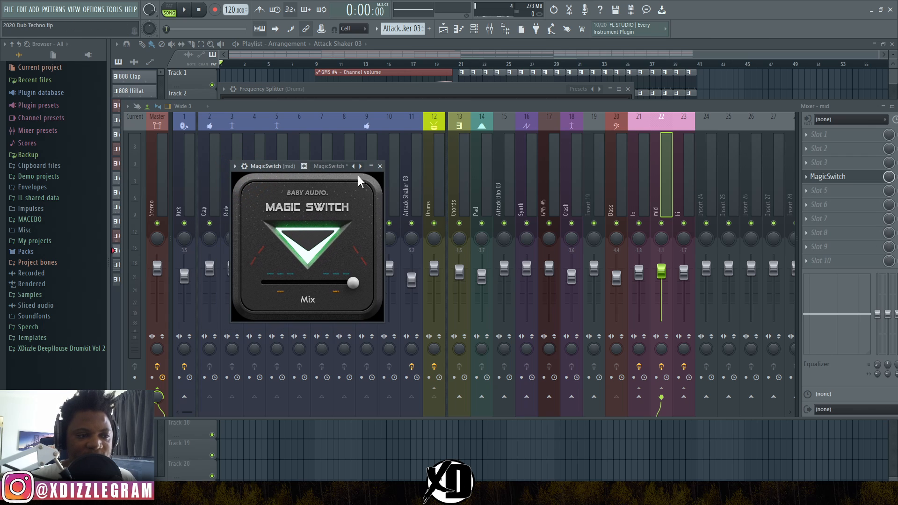
left_click(379, 166)
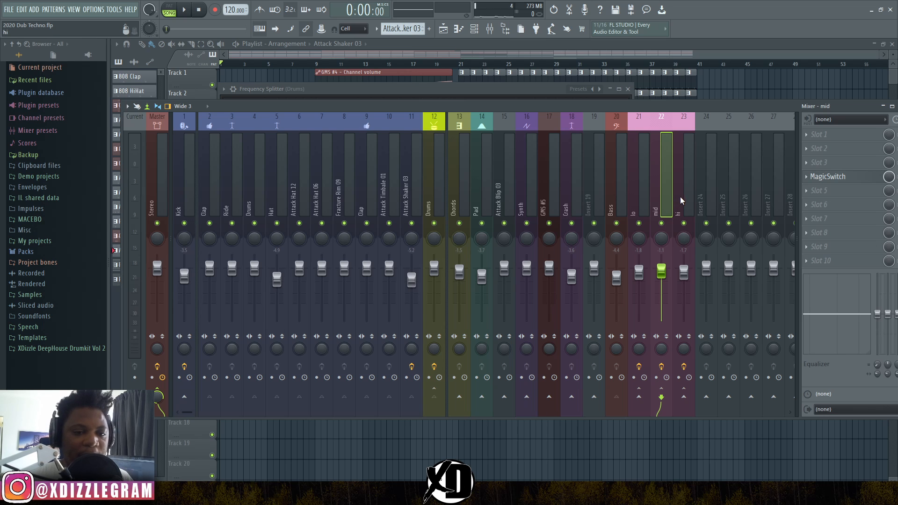
key("space")
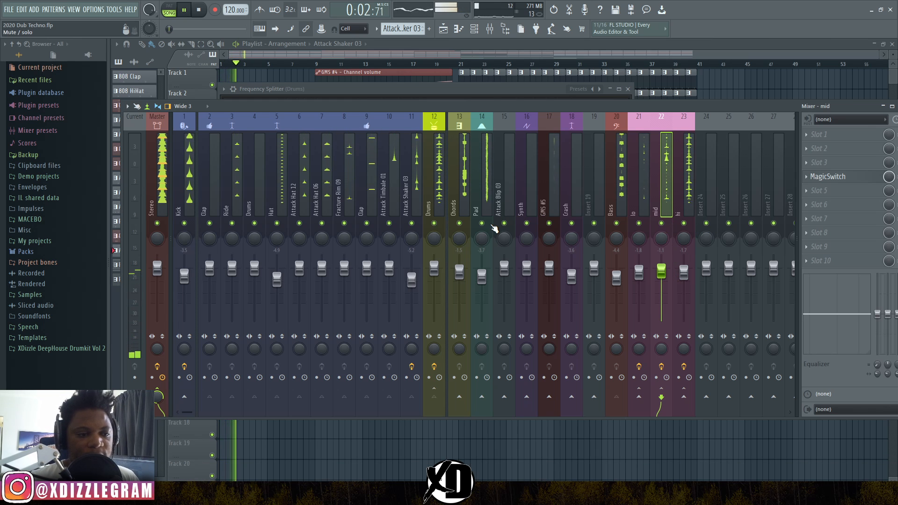
key("space")
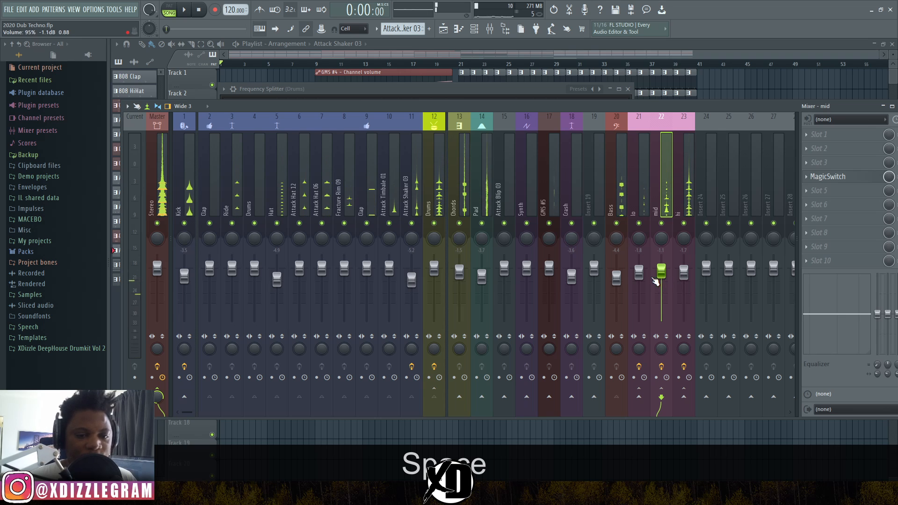
Step: Open the Drums track's Frequency Splitter, raise the low band's send level and start playback
left_click(442, 201)
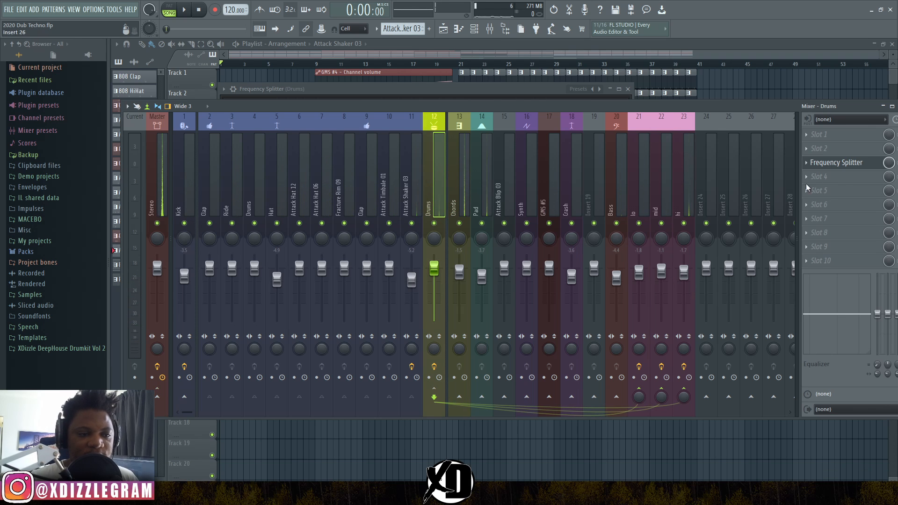
left_click(836, 162)
left_click_drag(476, 89, 572, 91)
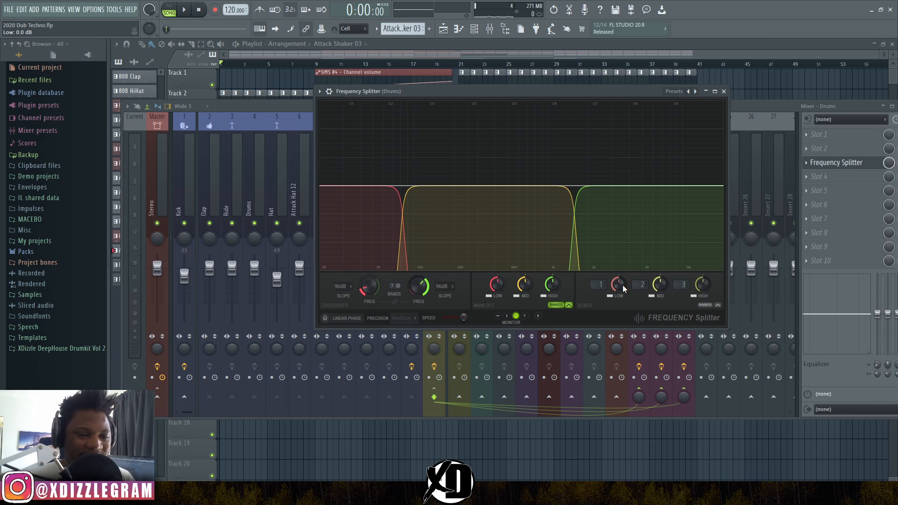
left_click_drag(619, 286, 618, 276)
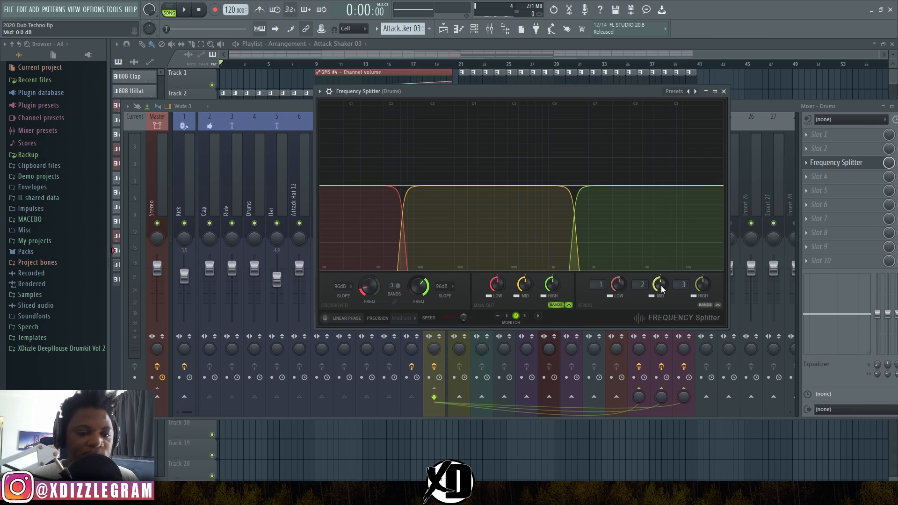
left_click(619, 285)
key("space")
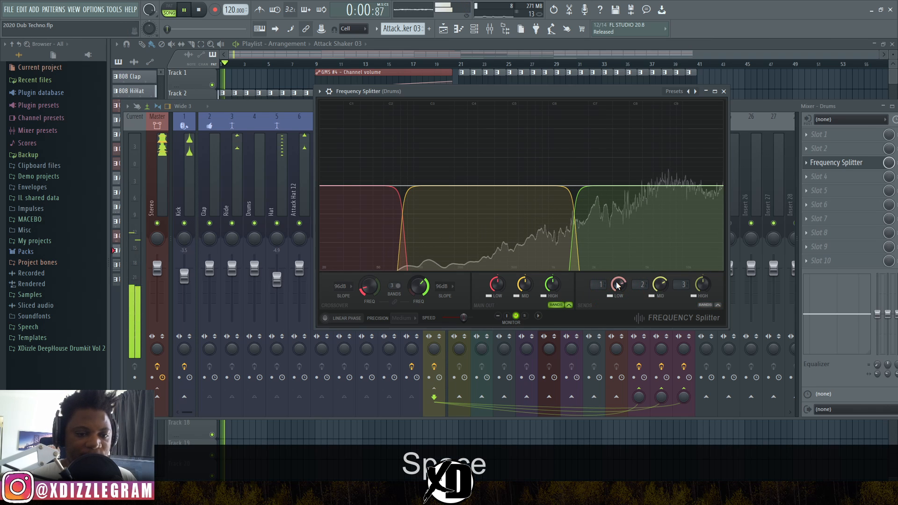
Step: Adjust the mid and high send levels in Frequency Splitter while the song plays, and stop playback
left_click_drag(659, 286, 660, 304)
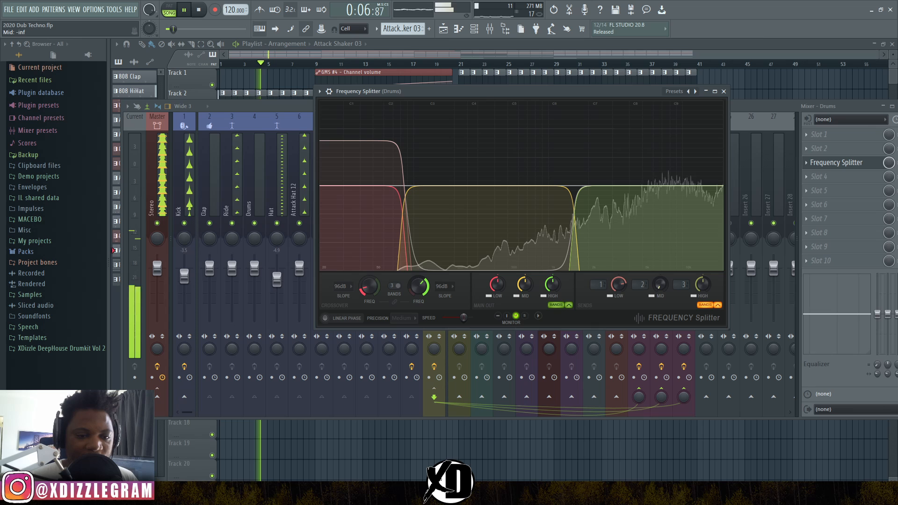
left_click_drag(659, 304, 702, 298)
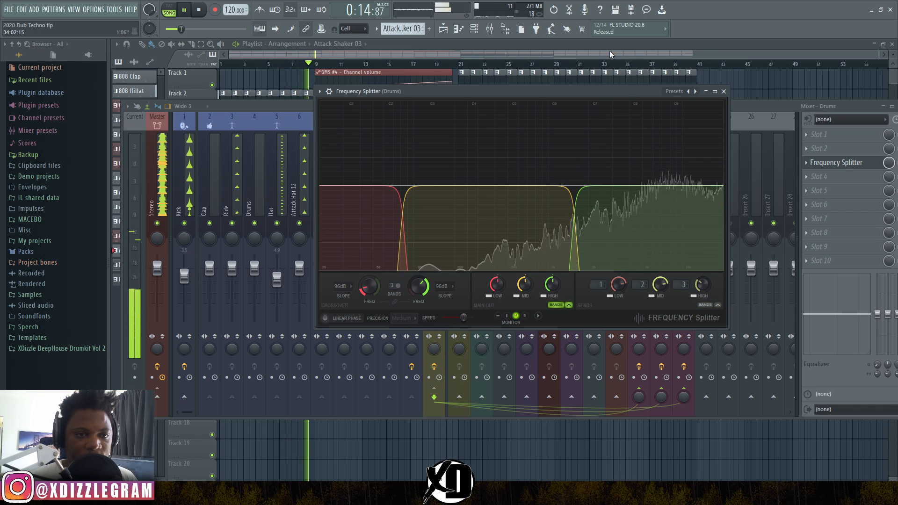
left_click_drag(630, 92, 491, 89)
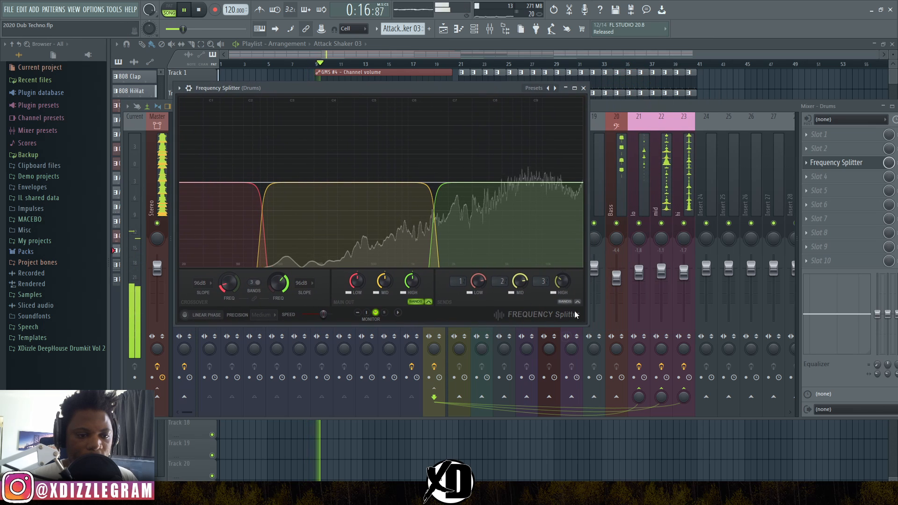
left_click_drag(562, 280, 520, 292)
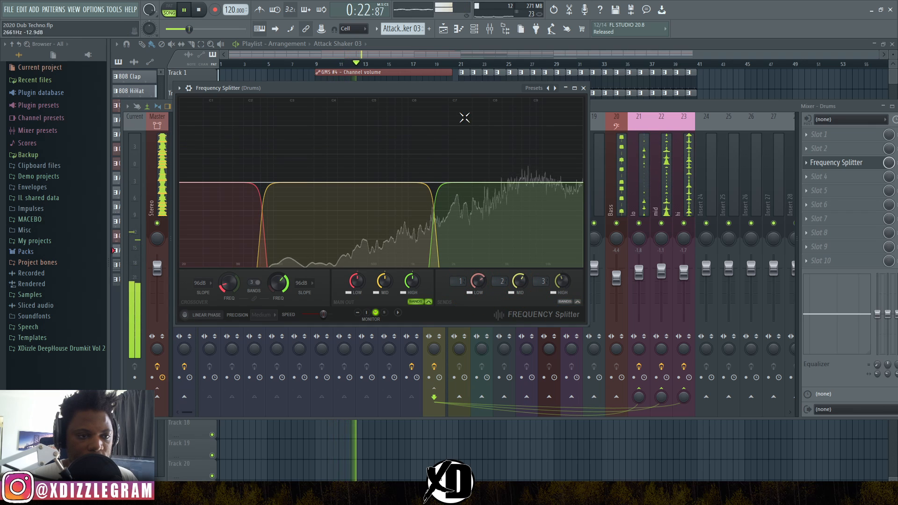
key("space")
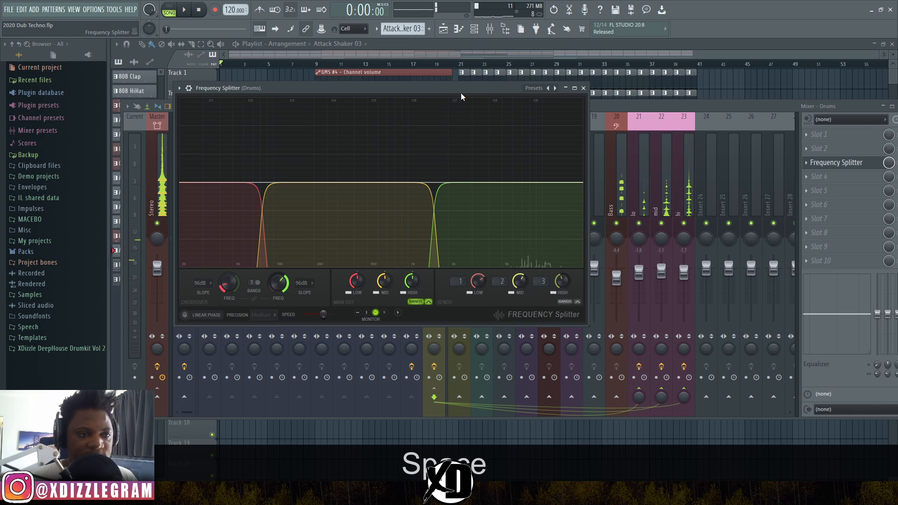
Step: Lower the lo, mid and hi track faders while playing the song to balance the drum bands, and stop playback
left_click_drag(461, 92, 464, 98)
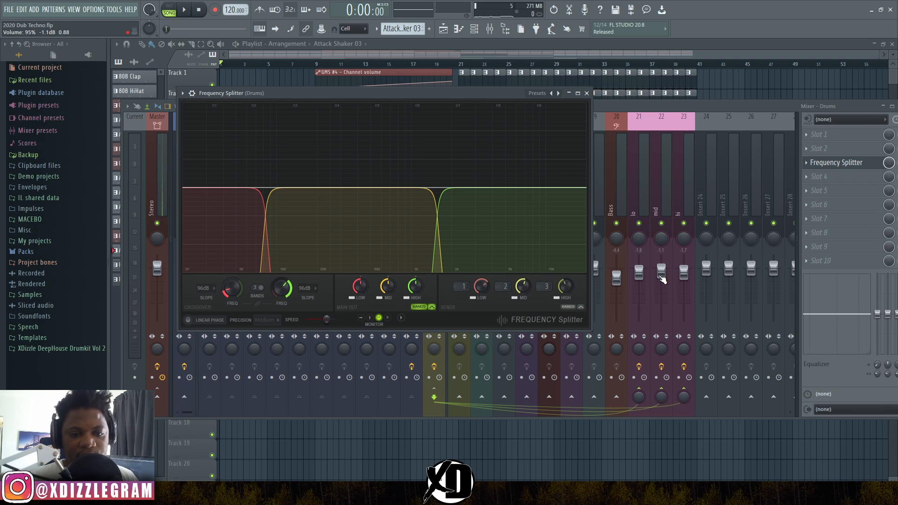
left_click_drag(660, 276, 661, 296)
key("space")
left_click(684, 271)
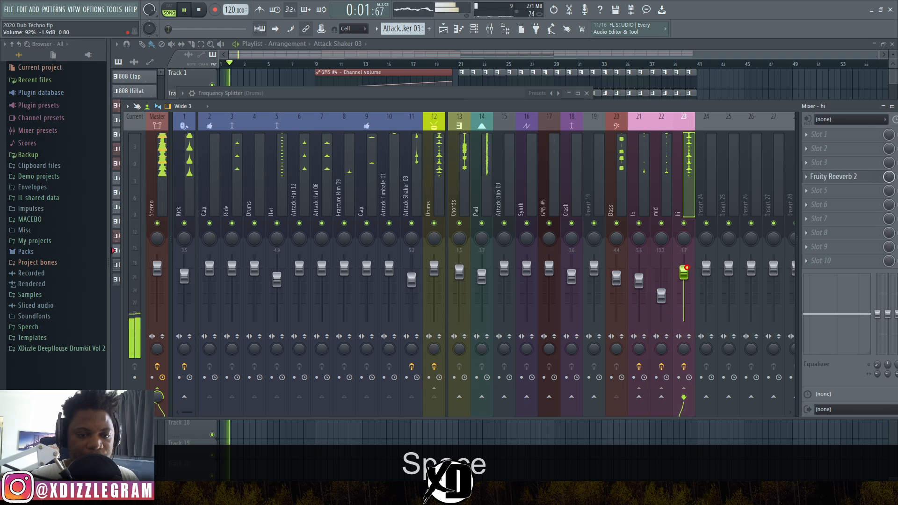
mouse_move(686, 267)
left_mouse_down()
mouse_move(684, 287)
mouse_move(661, 275)
mouse_move(640, 282)
mouse_move(684, 277)
mouse_move(684, 285)
left_mouse_up()
left_click(640, 280)
left_click(686, 287)
key("space")
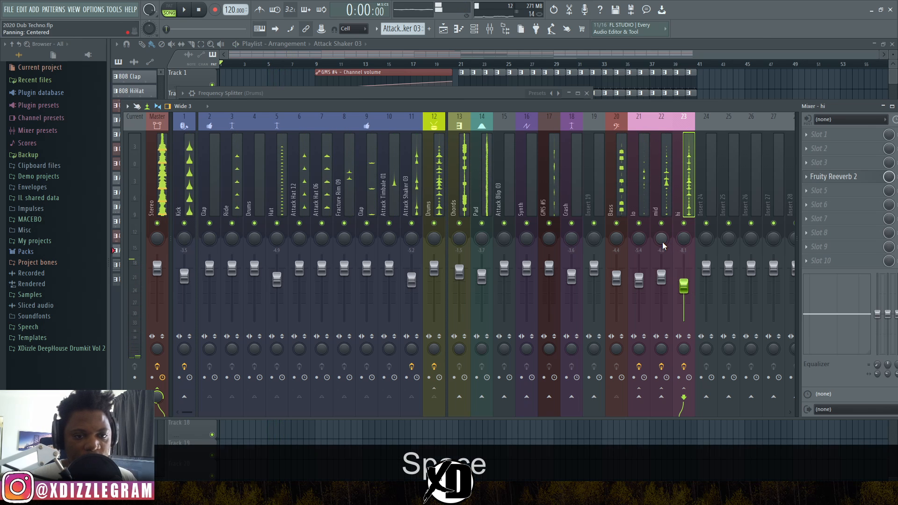